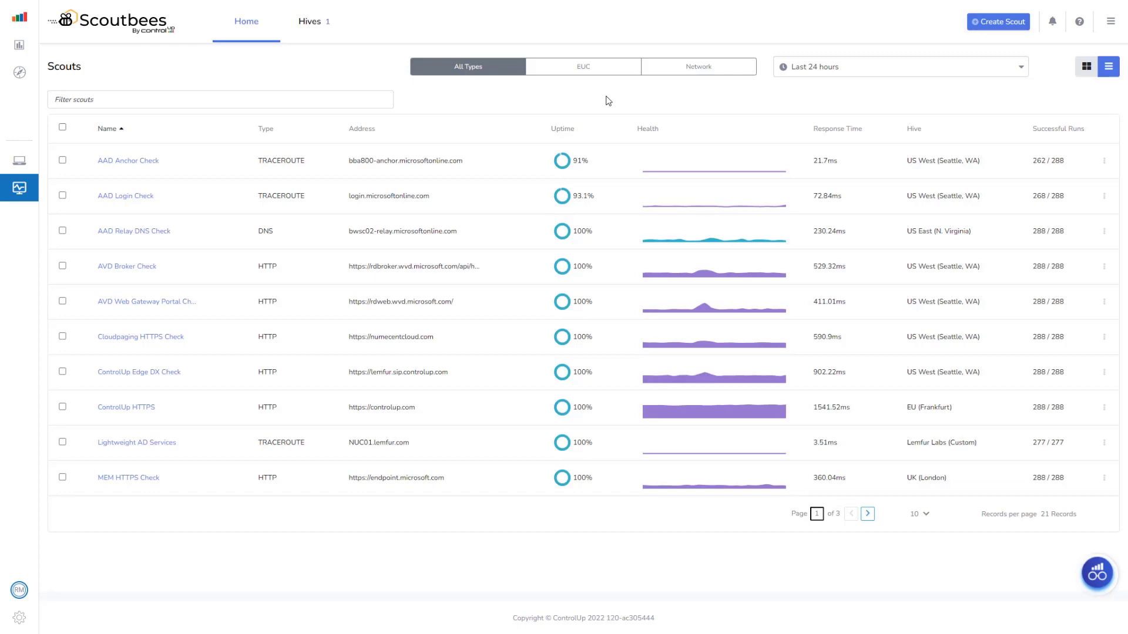
- Start a new network scout of type HTTP/S
click(987, 26)
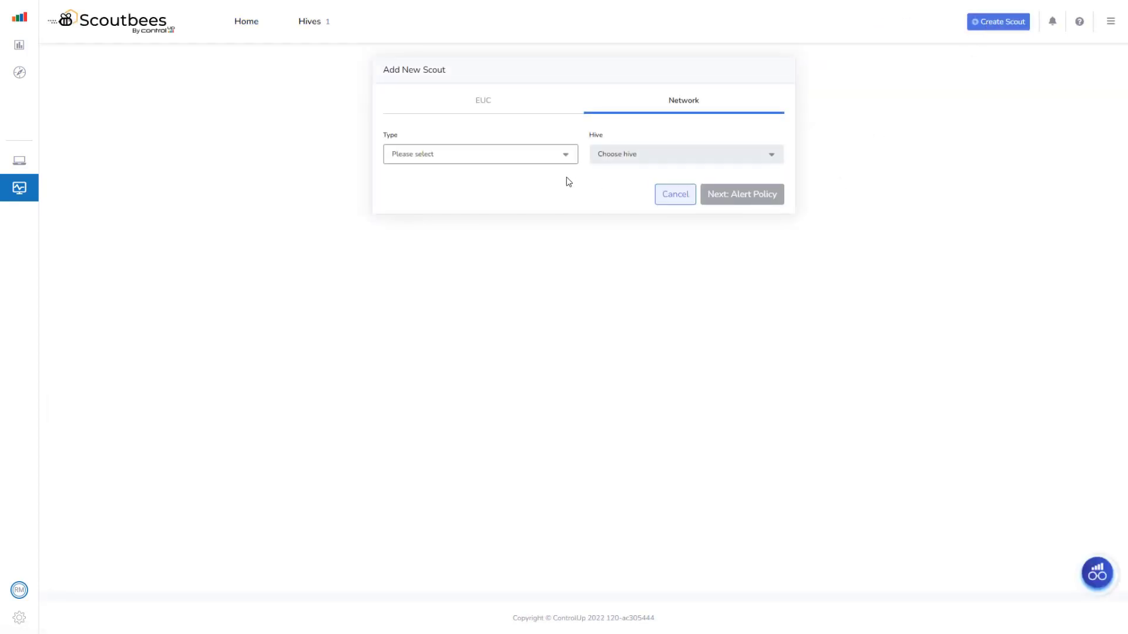
click(569, 160)
click(436, 218)
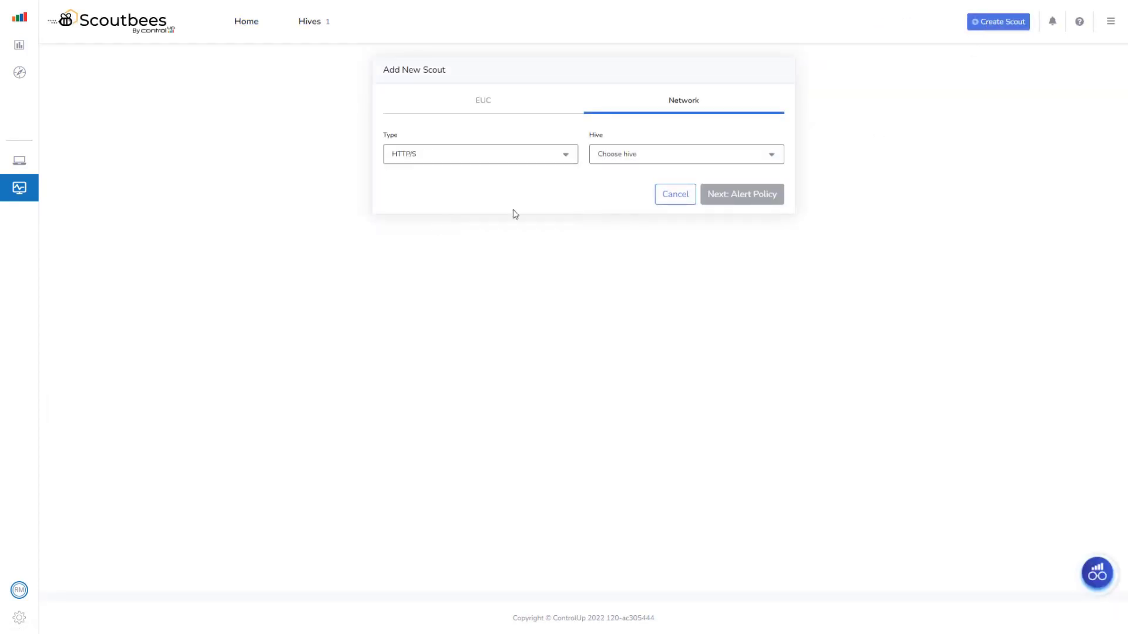
- Assign all Cloud hives to the new scout
click(774, 158)
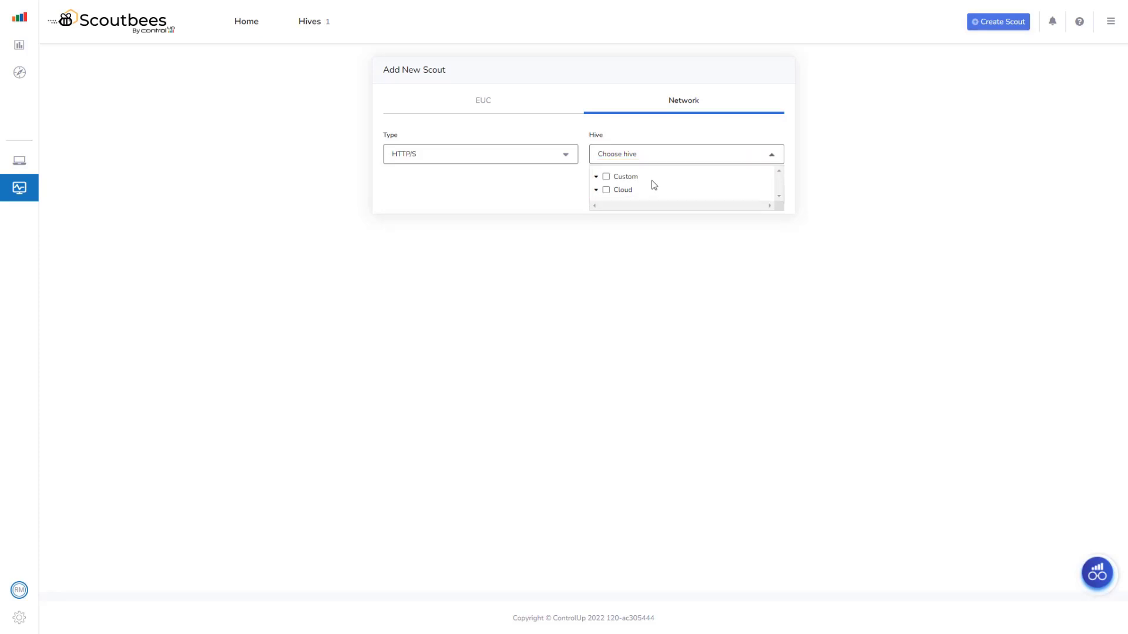
click(596, 191)
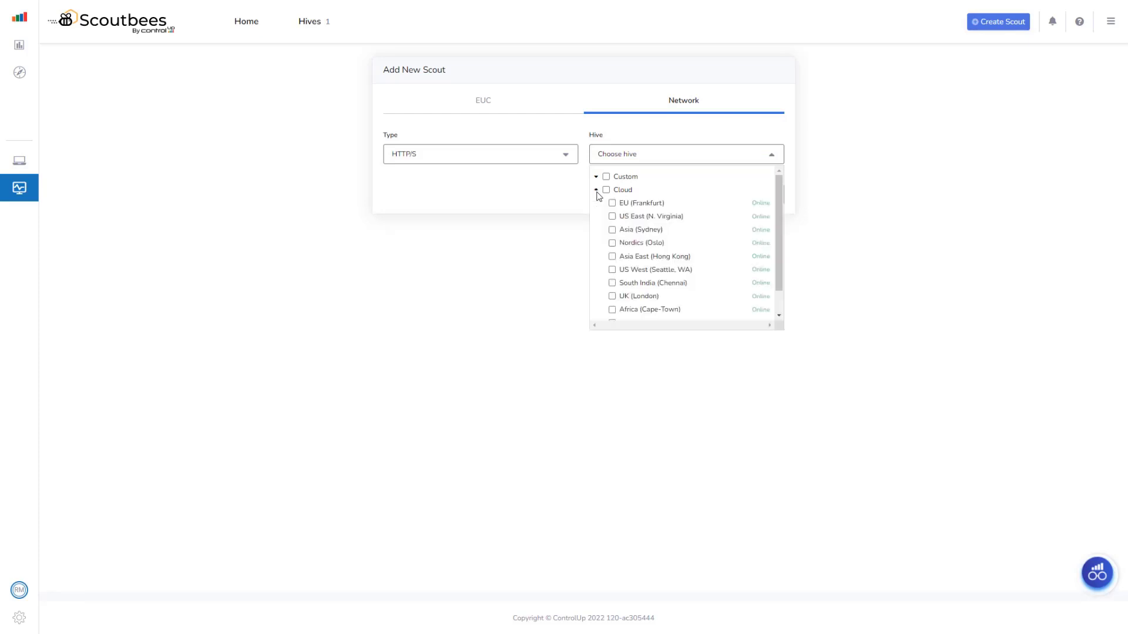
drag(779, 208, 780, 223)
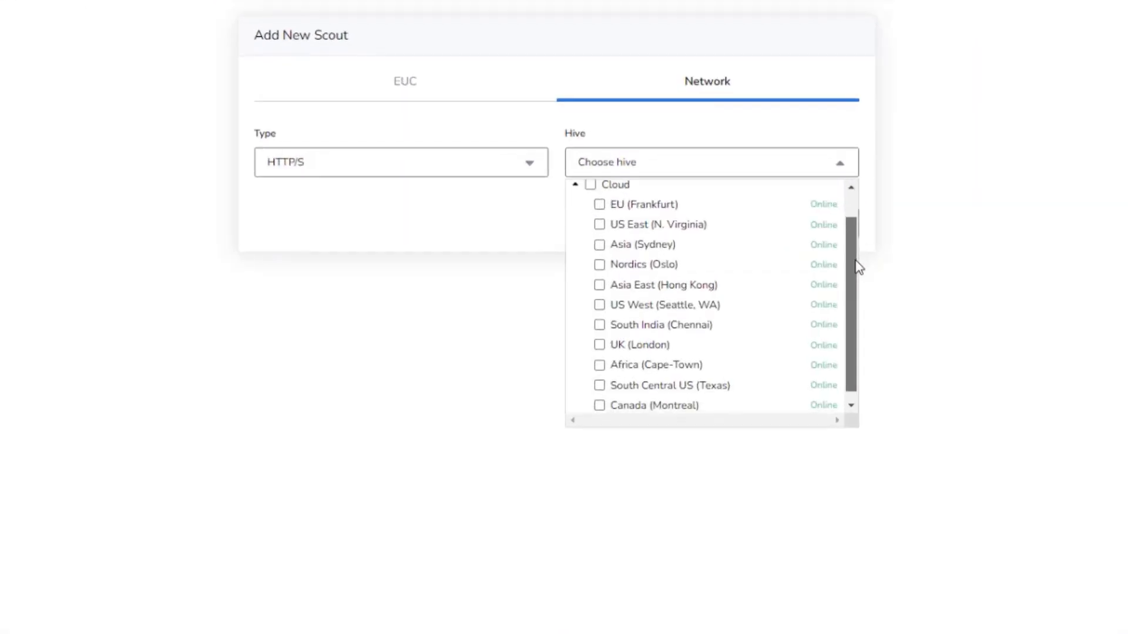
drag(858, 267, 859, 279)
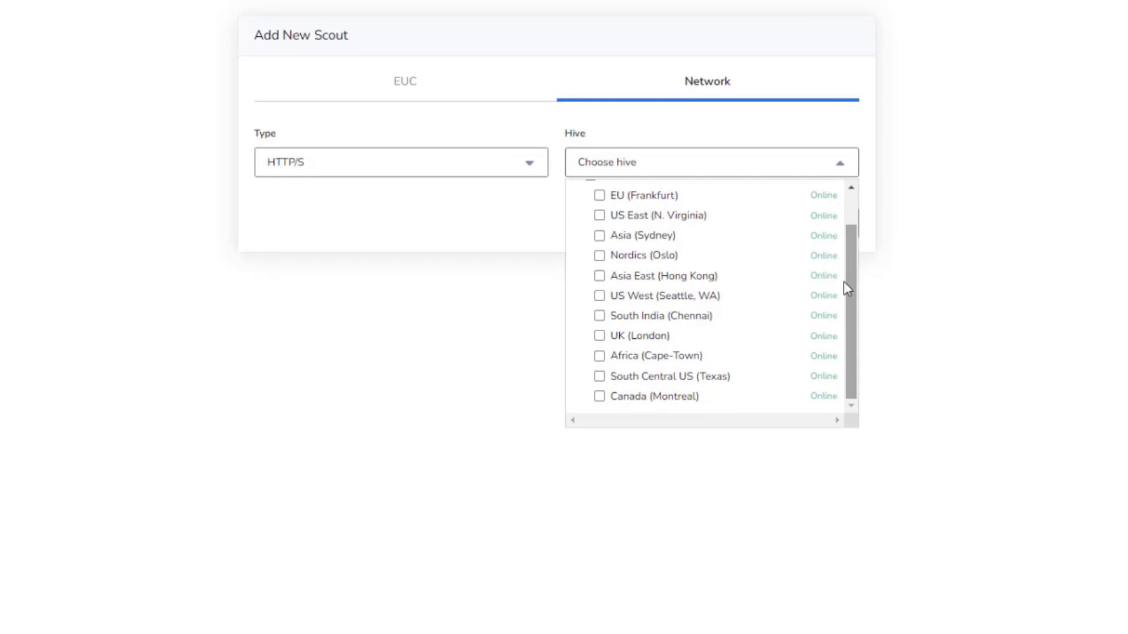
click(599, 398)
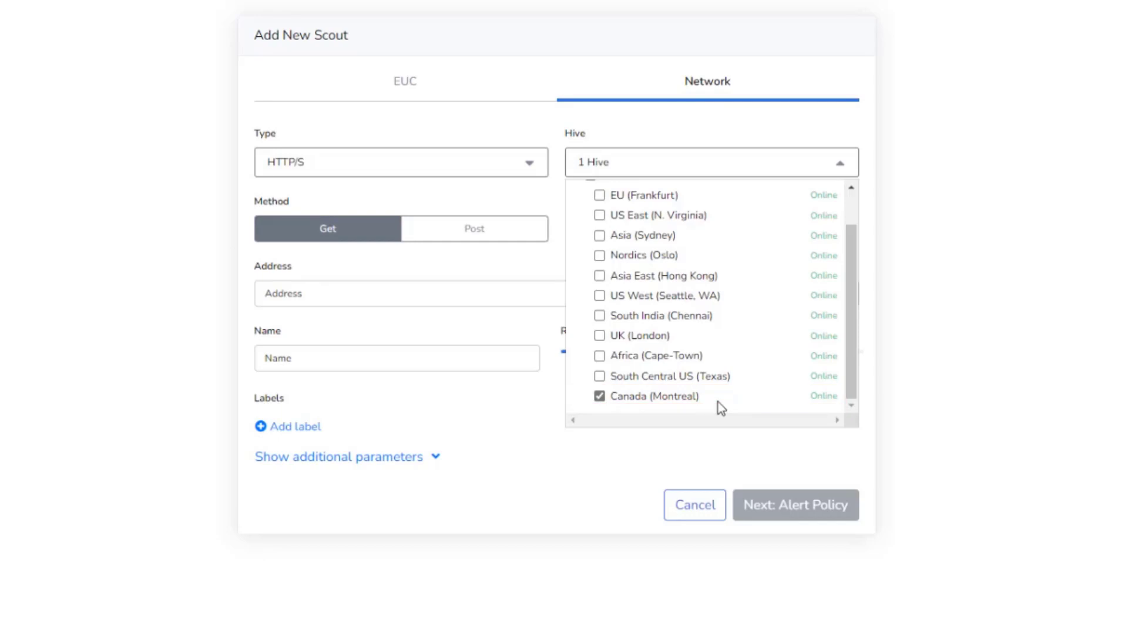
click(600, 356)
click(599, 336)
click(599, 315)
scroll(855, 282, up, 2)
click(592, 217)
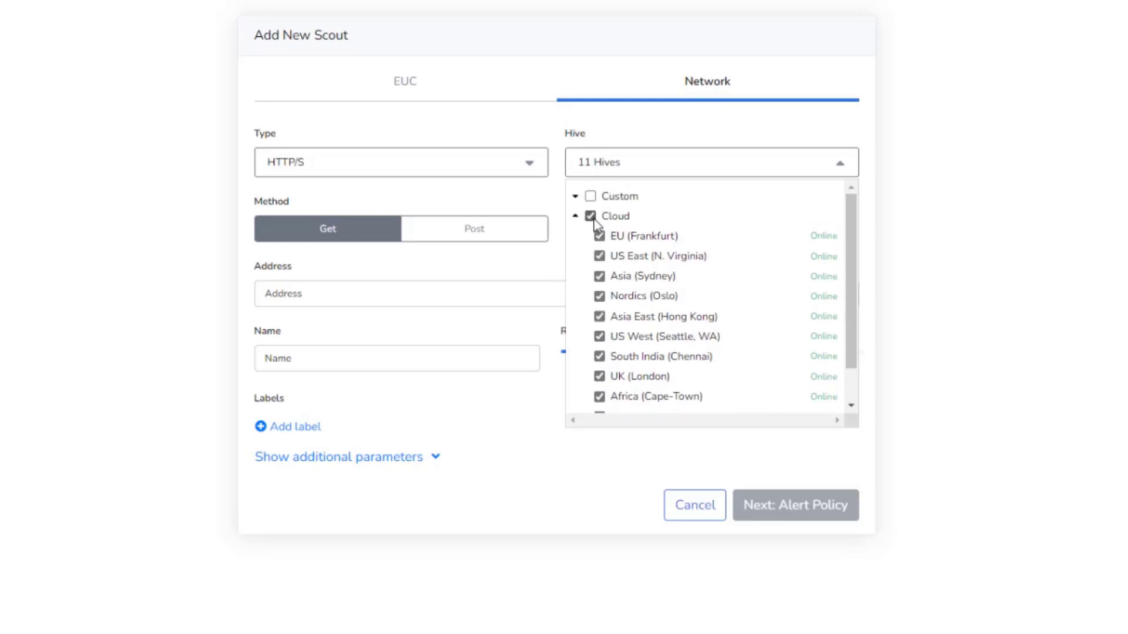
- Add the Custom hive group, including Lemfur Labs, to the scout's hive selection
click(577, 197)
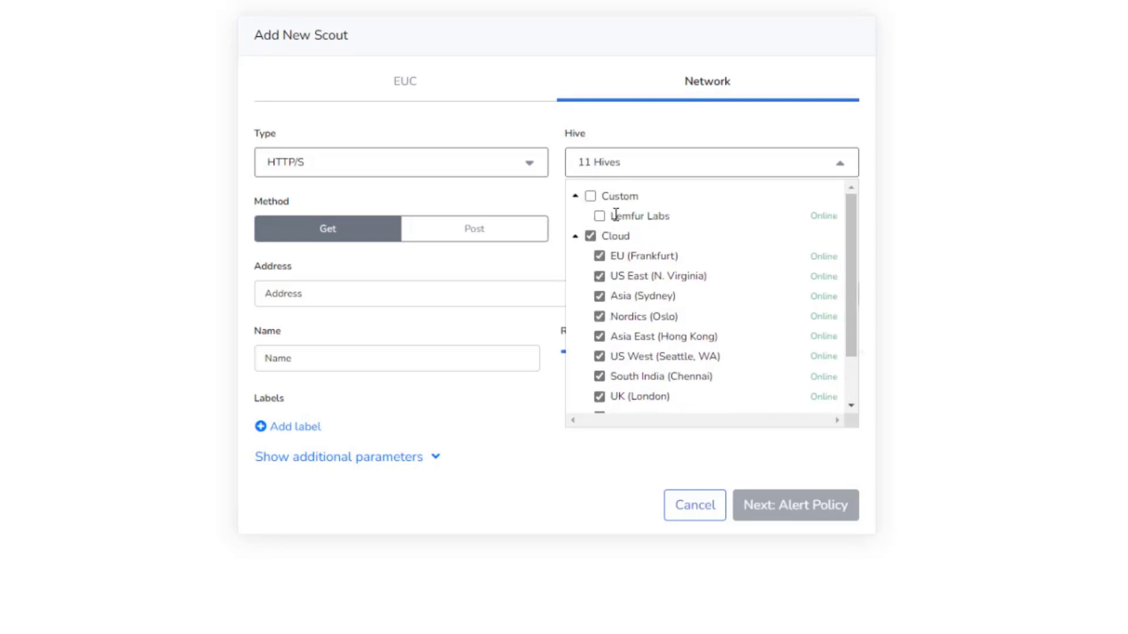
click(590, 196)
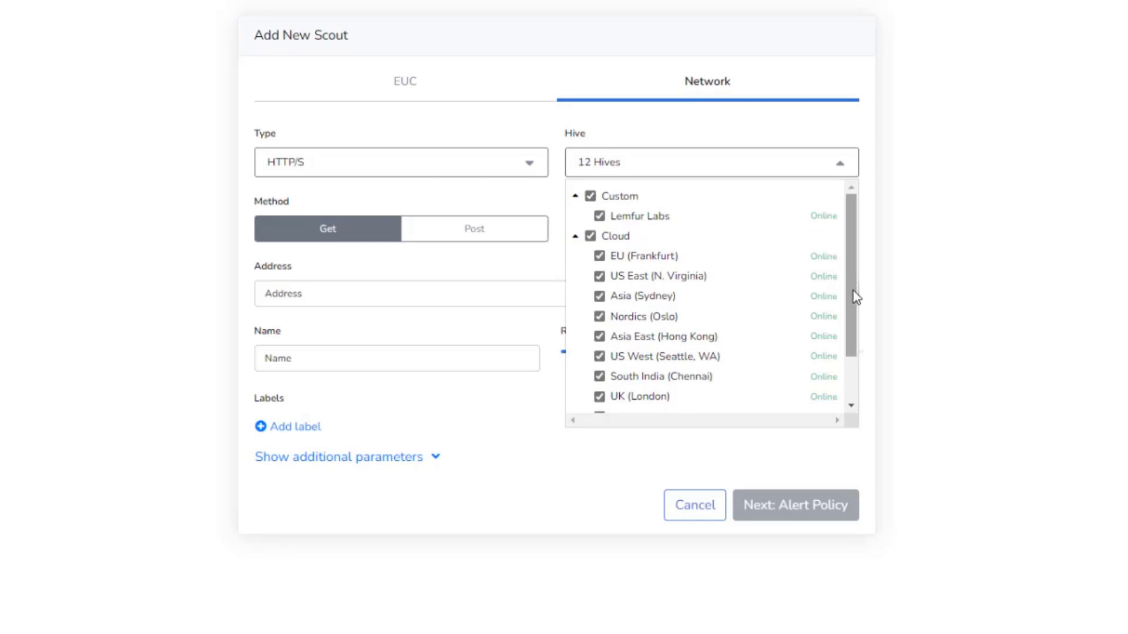
click(889, 321)
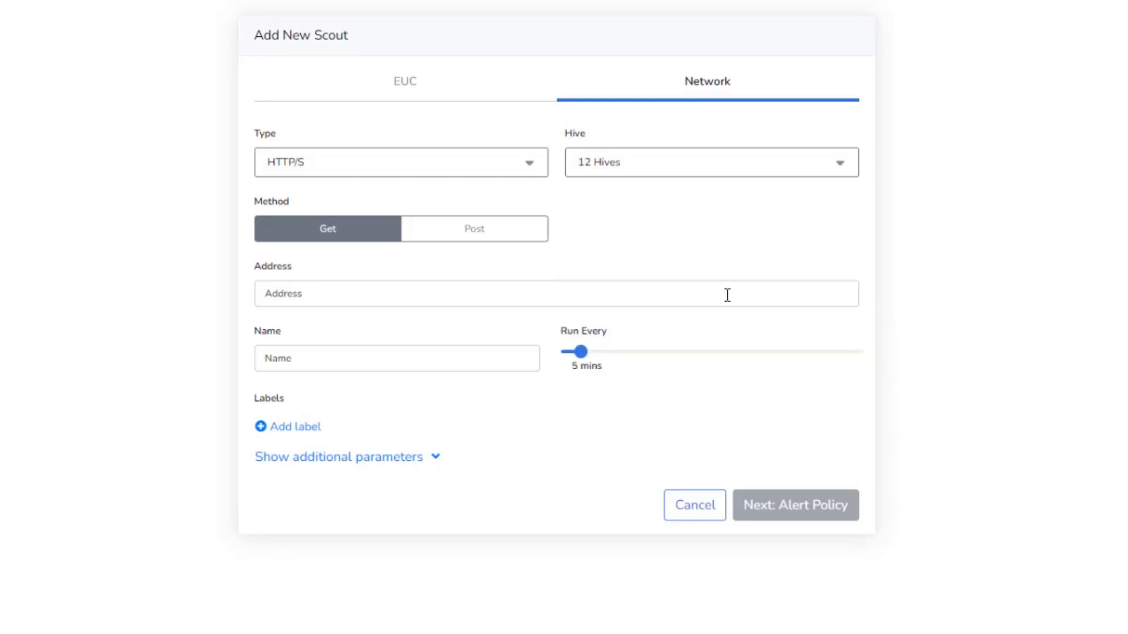
click(416, 292)
text(https://contro)
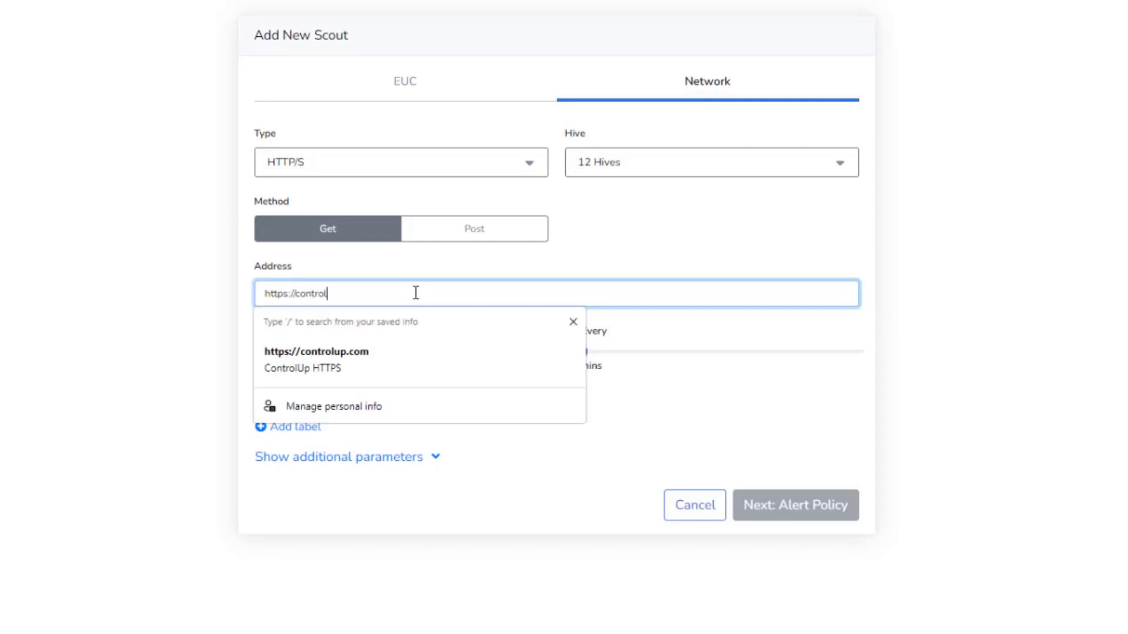
text(l)
click(380, 357)
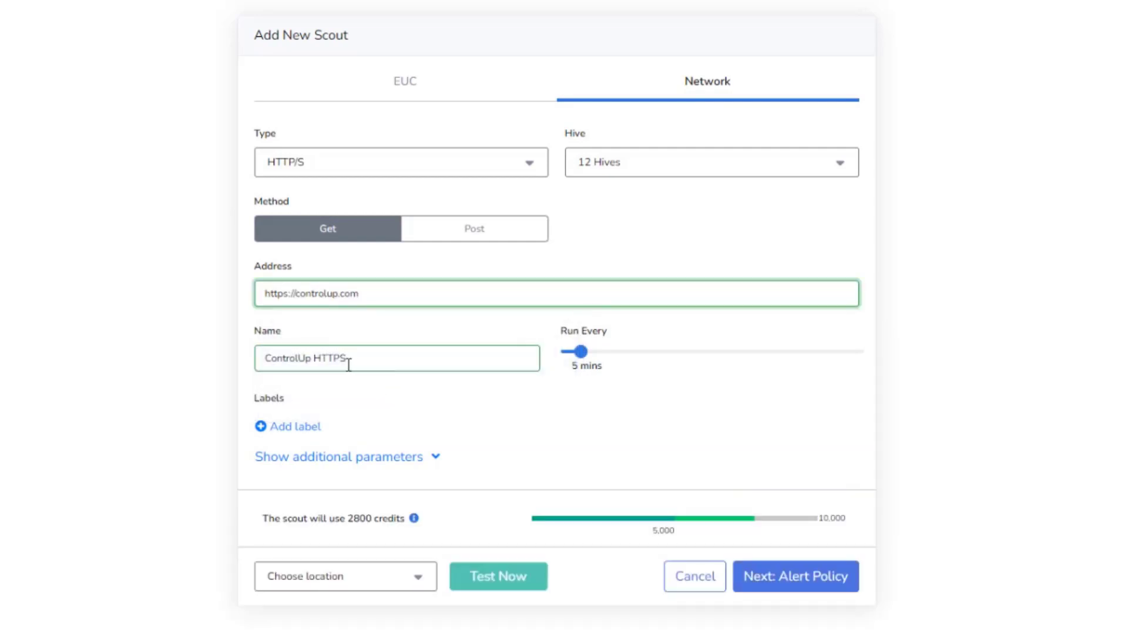
- Rename the scout as ControlUp Worldwide HTTPS and continue to its alert policy
click(320, 364)
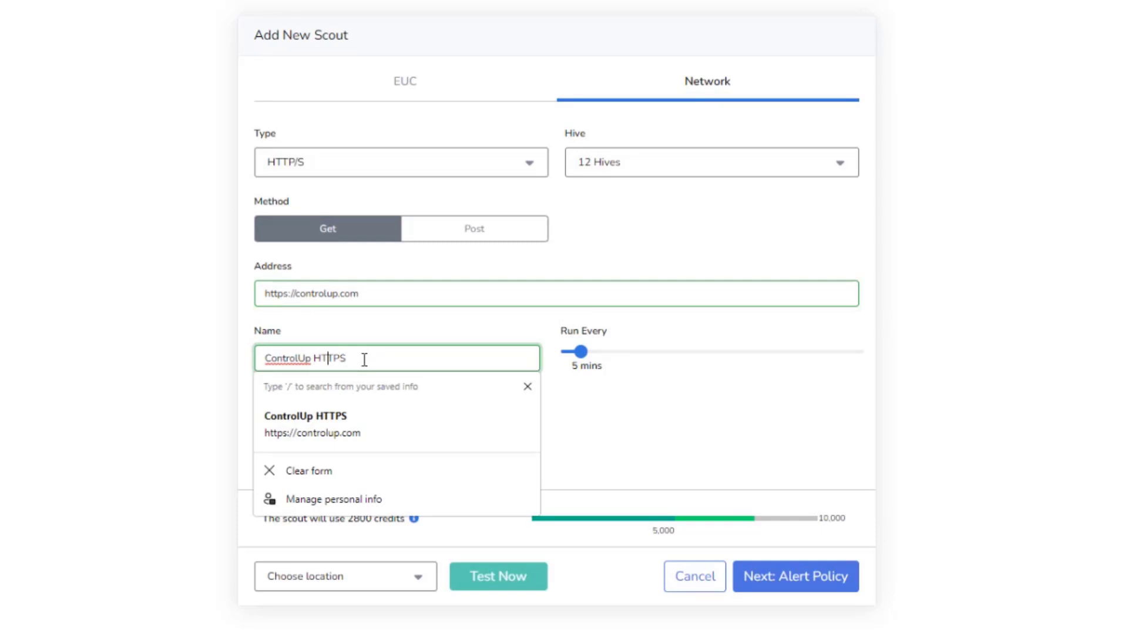
text(Worldwide)
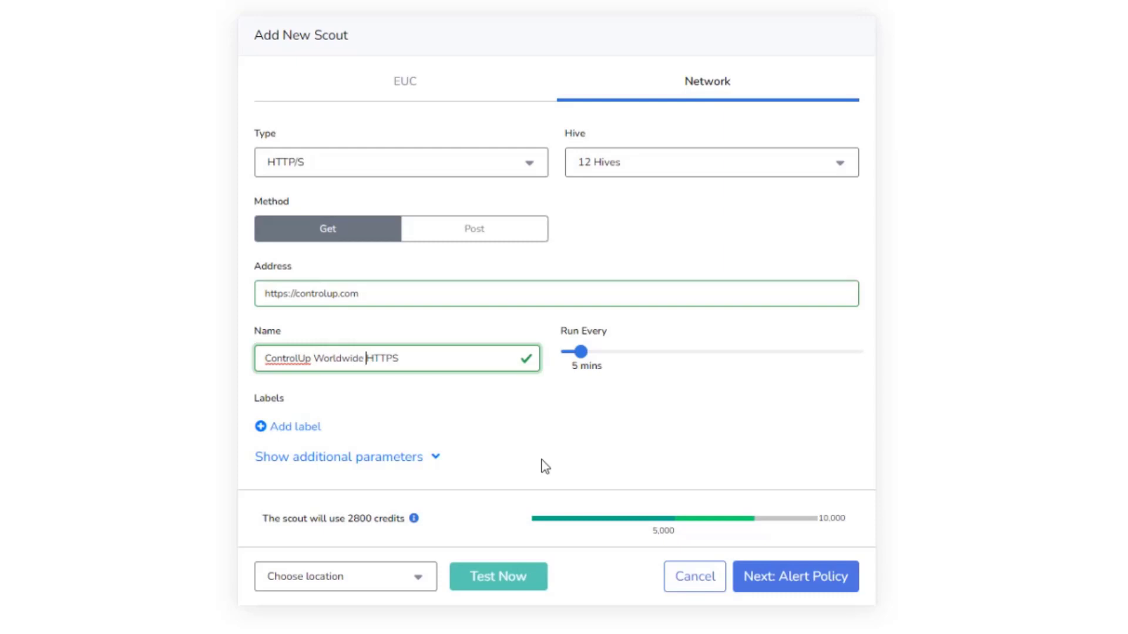
click(803, 583)
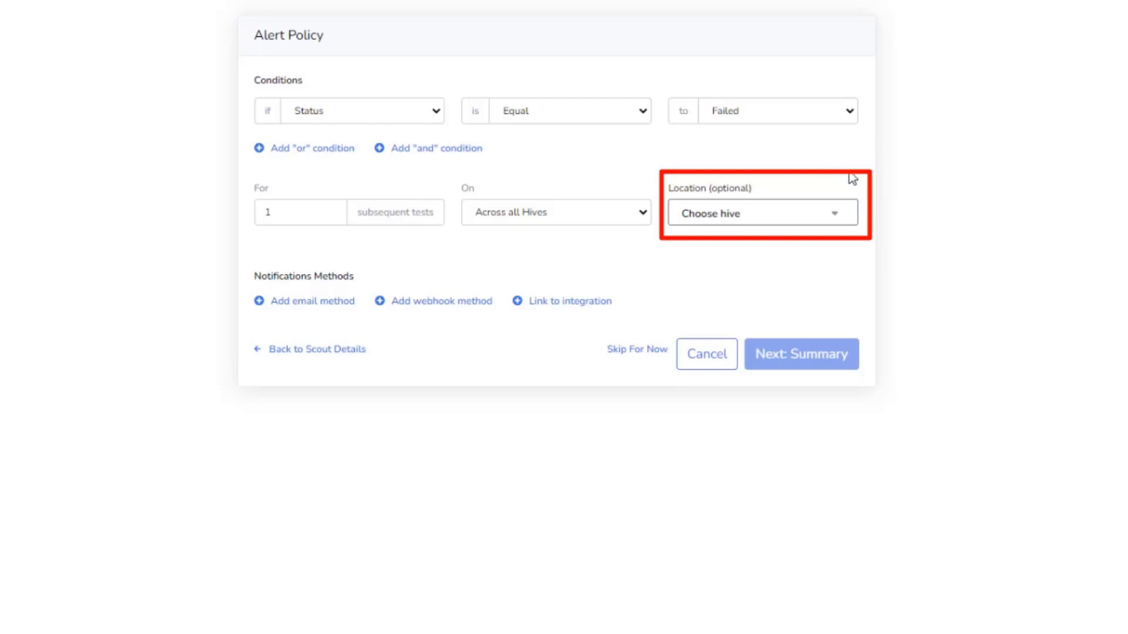
- Link the alert policy's notifications to the Rorymon Teams integration, leaving the optional location unset
click(846, 222)
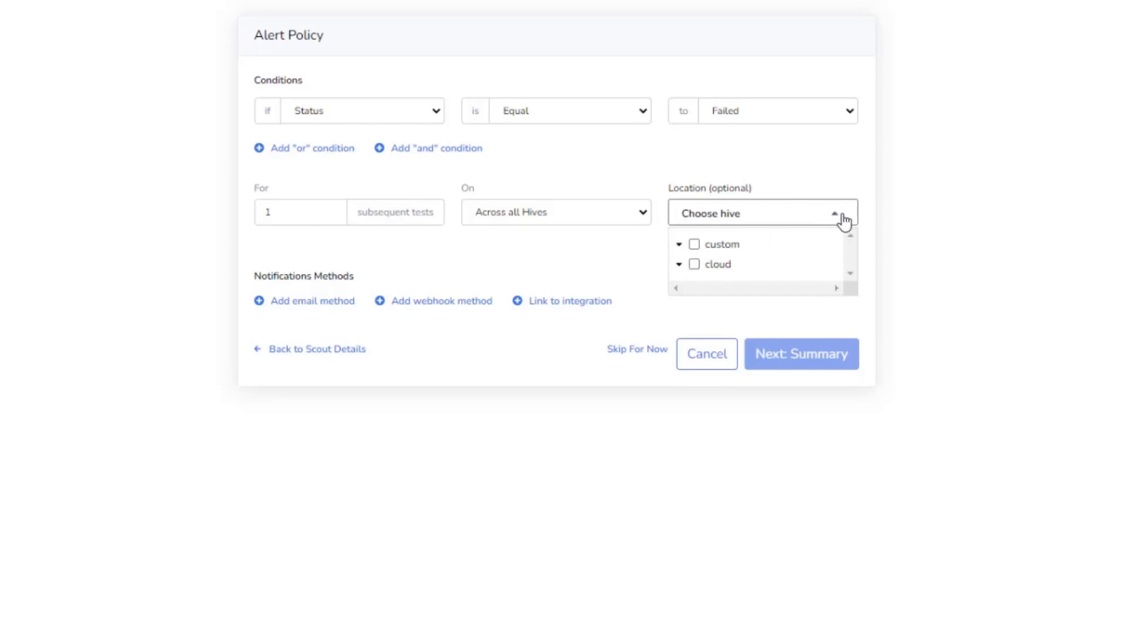
click(827, 224)
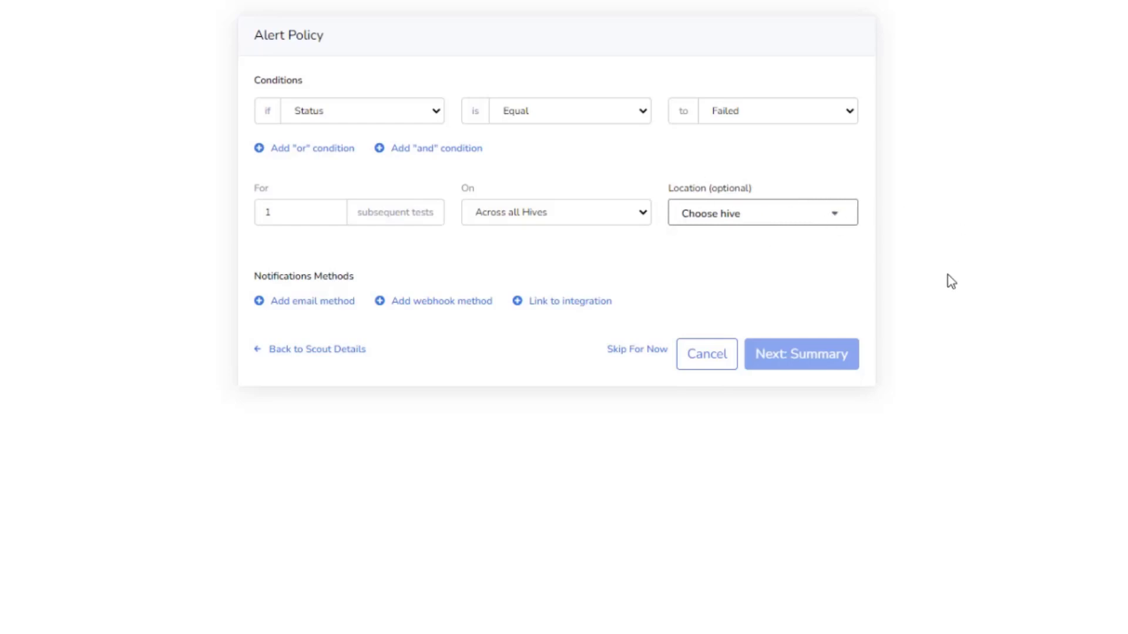
click(553, 302)
click(827, 348)
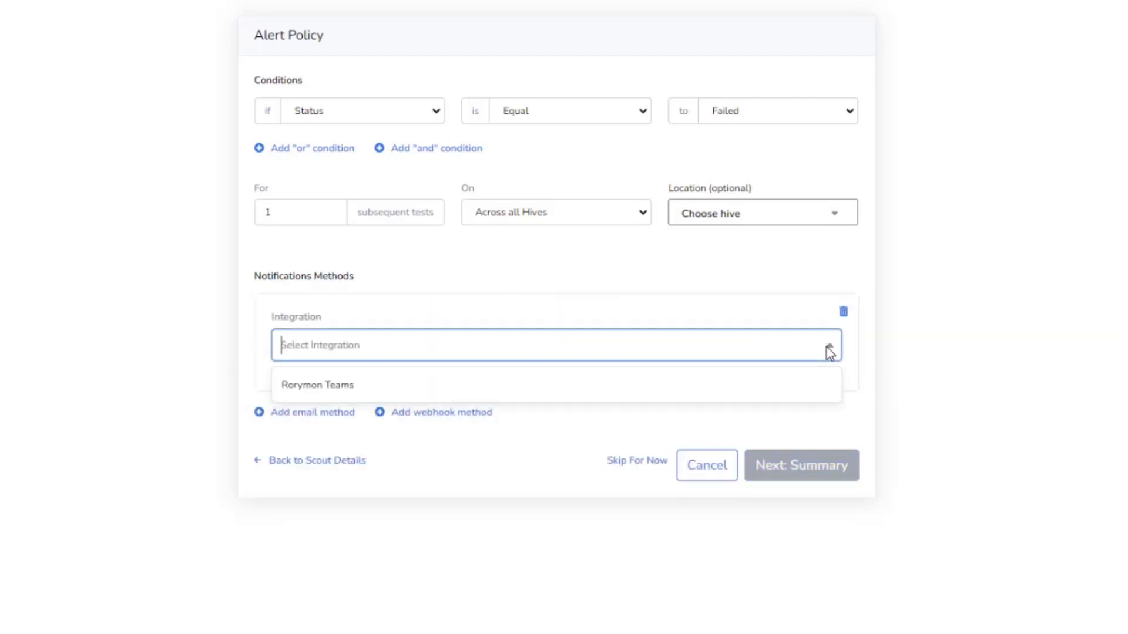
click(364, 387)
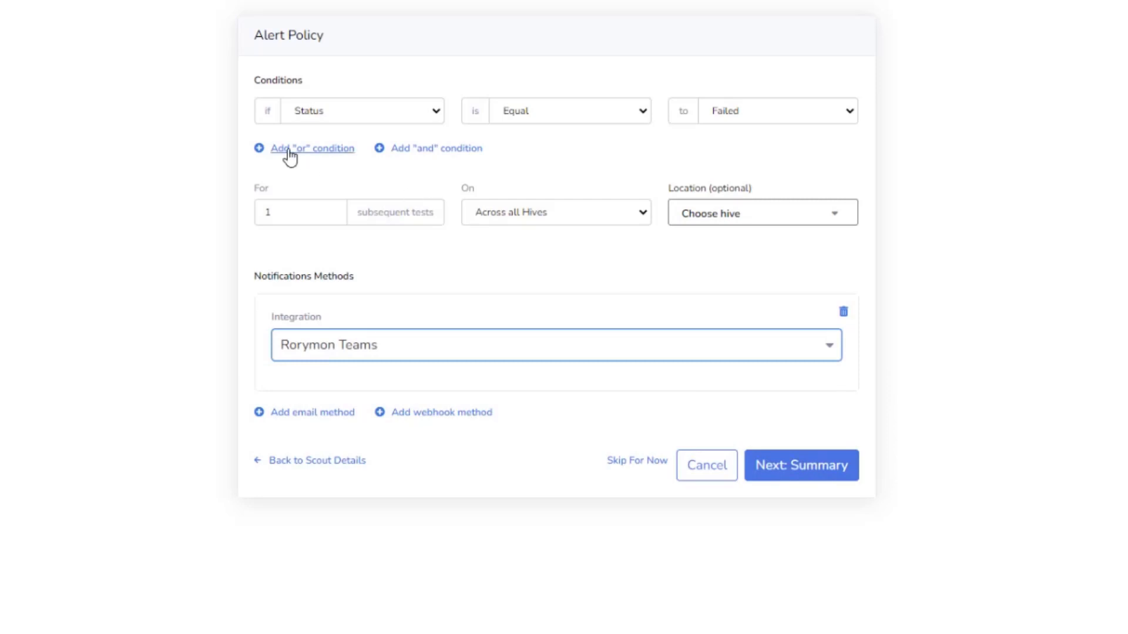
click(432, 150)
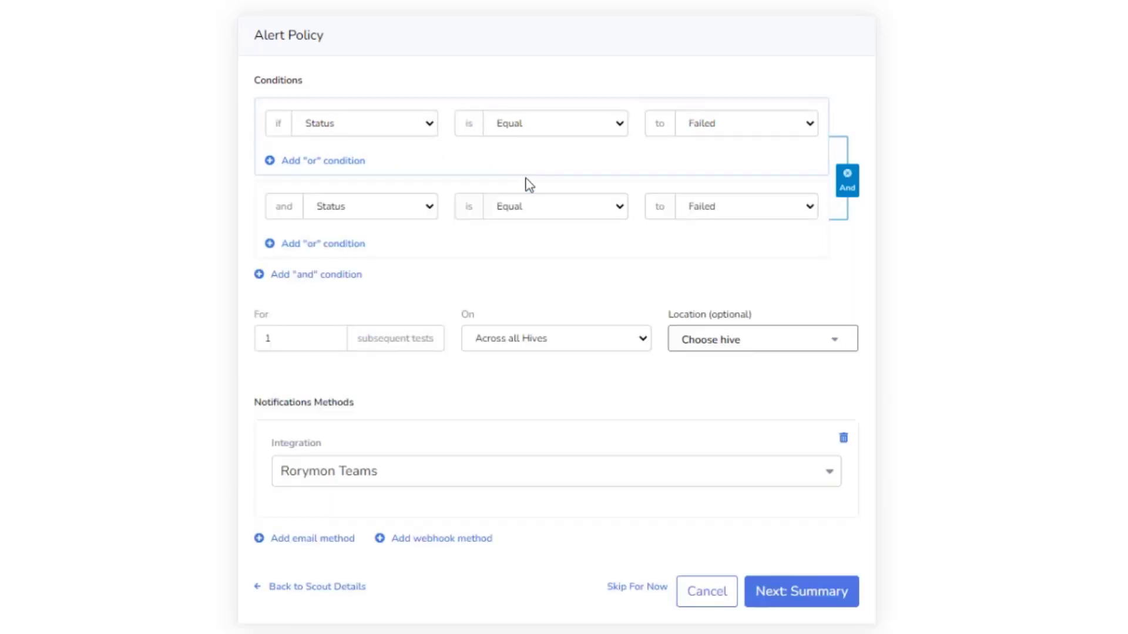
click(432, 209)
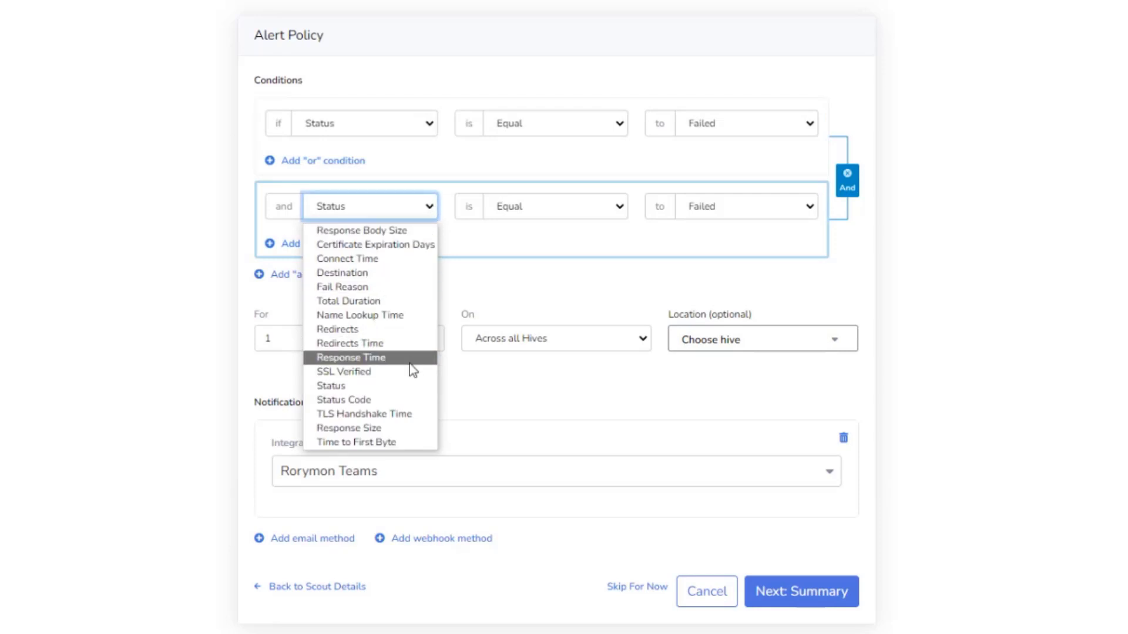
click(594, 292)
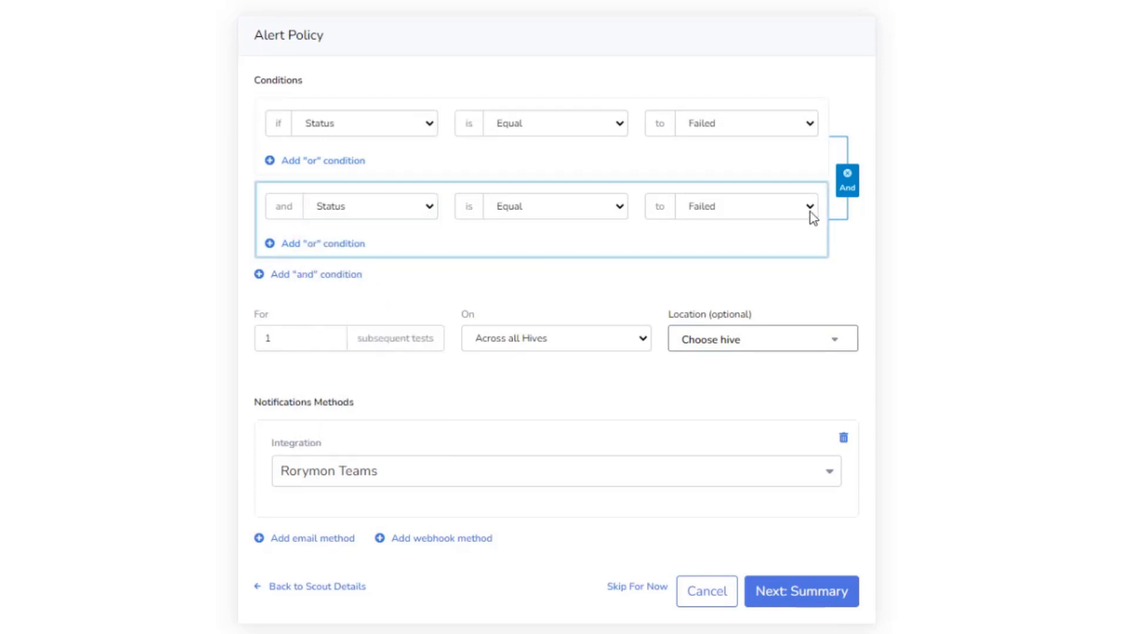
click(846, 175)
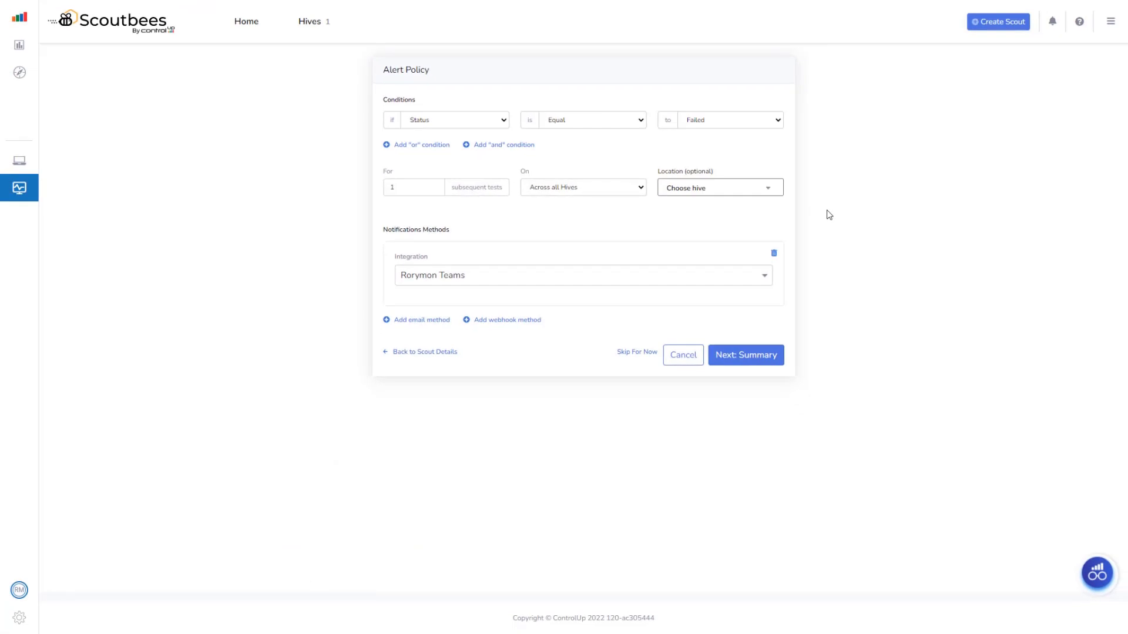
- Continue to the summary of the new scout and save it
click(755, 359)
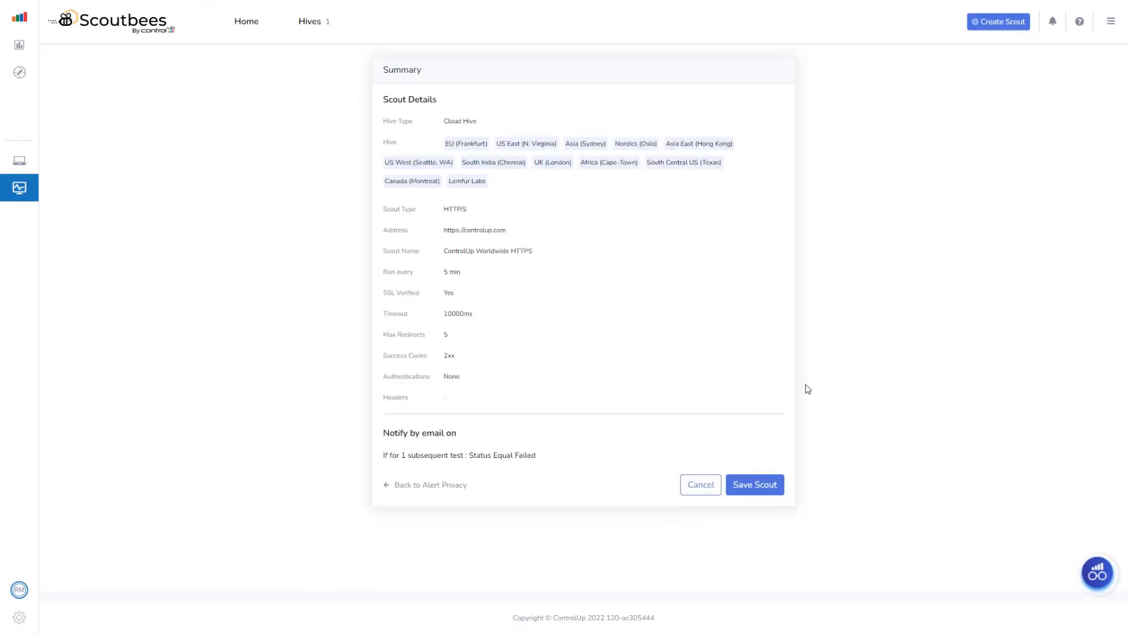
click(754, 485)
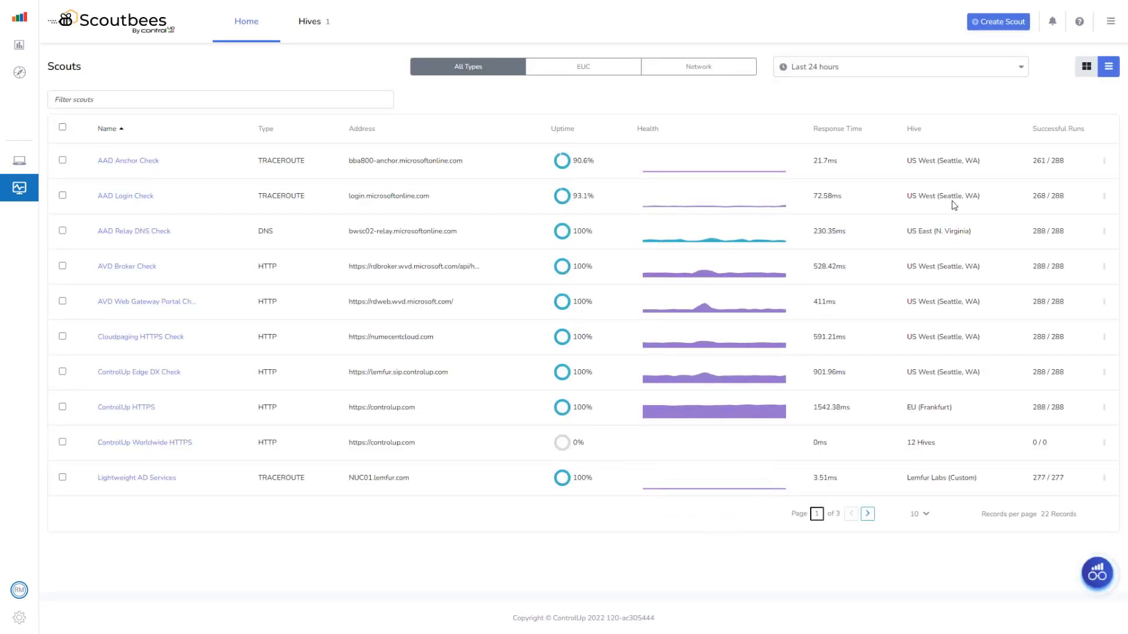
- Sort the scouts by hive in descending order and open the Rorymon.com HTTPS scout's details to inspect its hives list
click(914, 131)
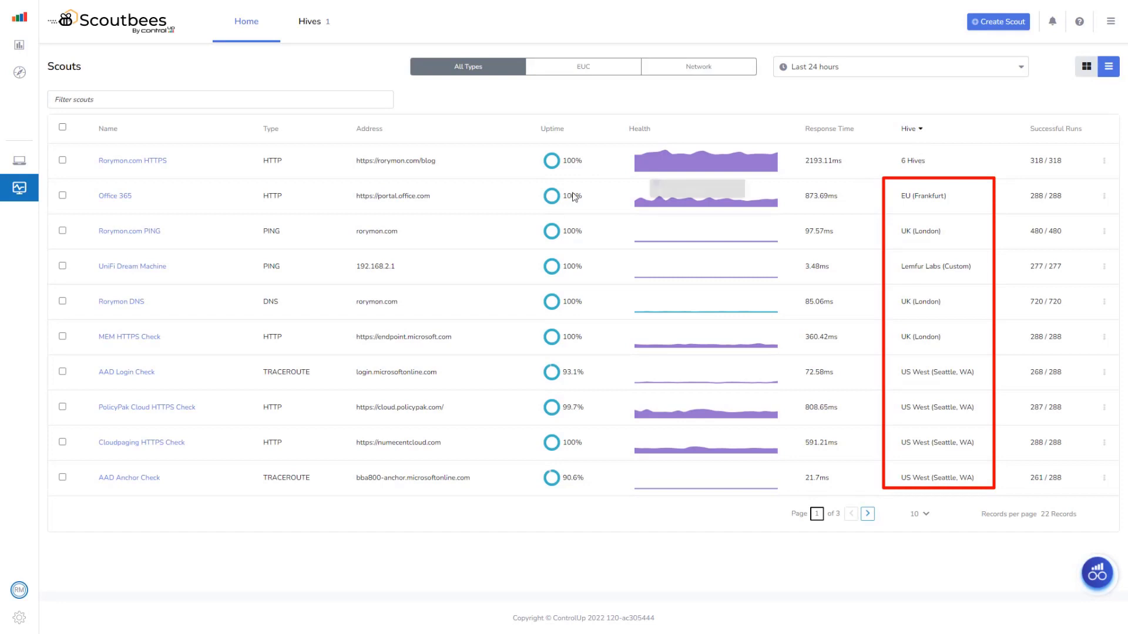
click(125, 162)
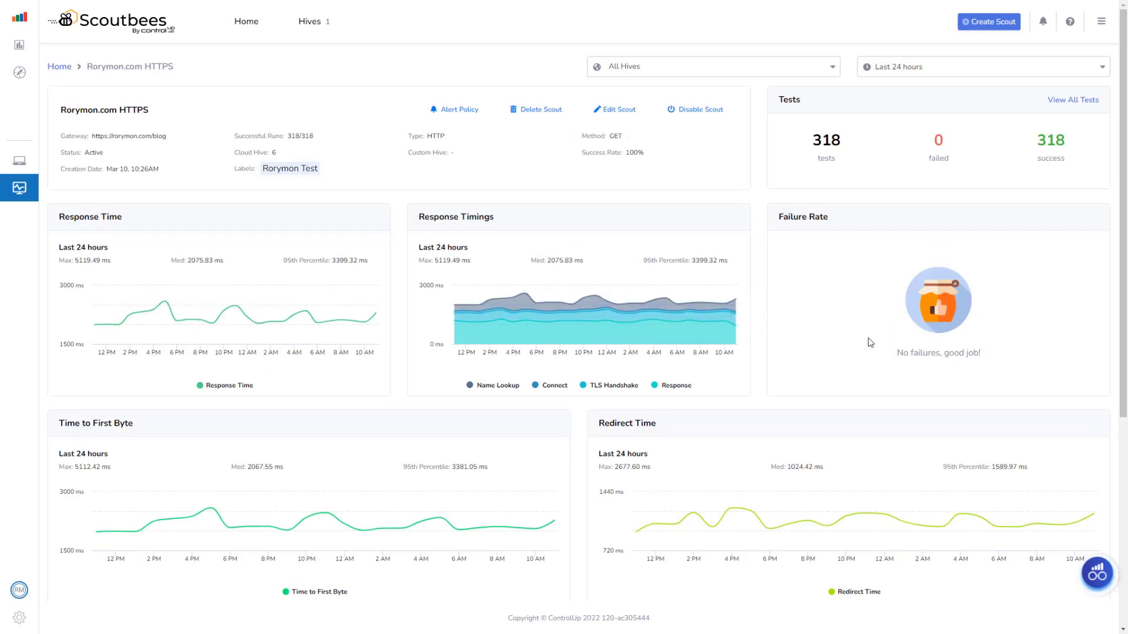
scroll(868, 340, down, 2)
scroll(870, 343, down, 4)
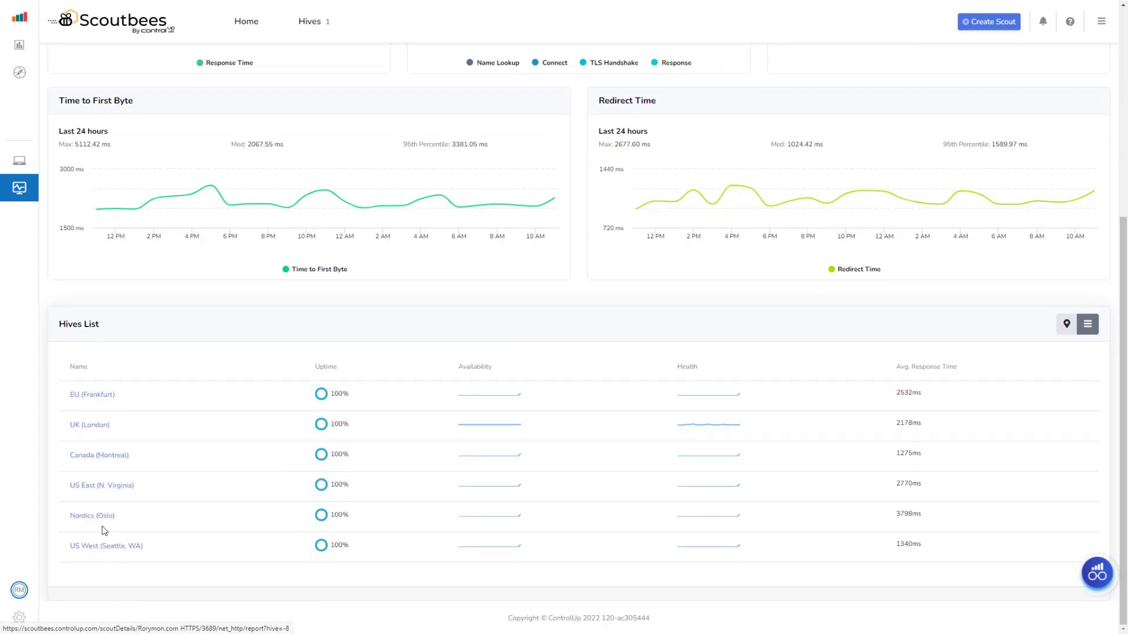
- Review the scout's test results for Canada (Montreal), UK (London) and all hives, and check the export options
click(101, 459)
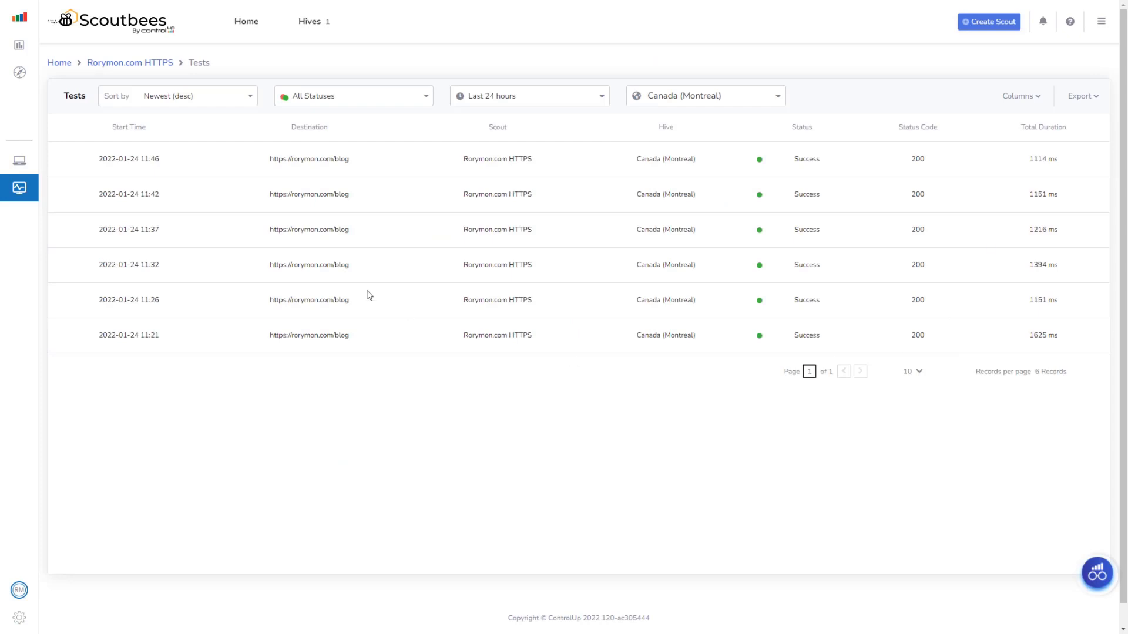
click(779, 97)
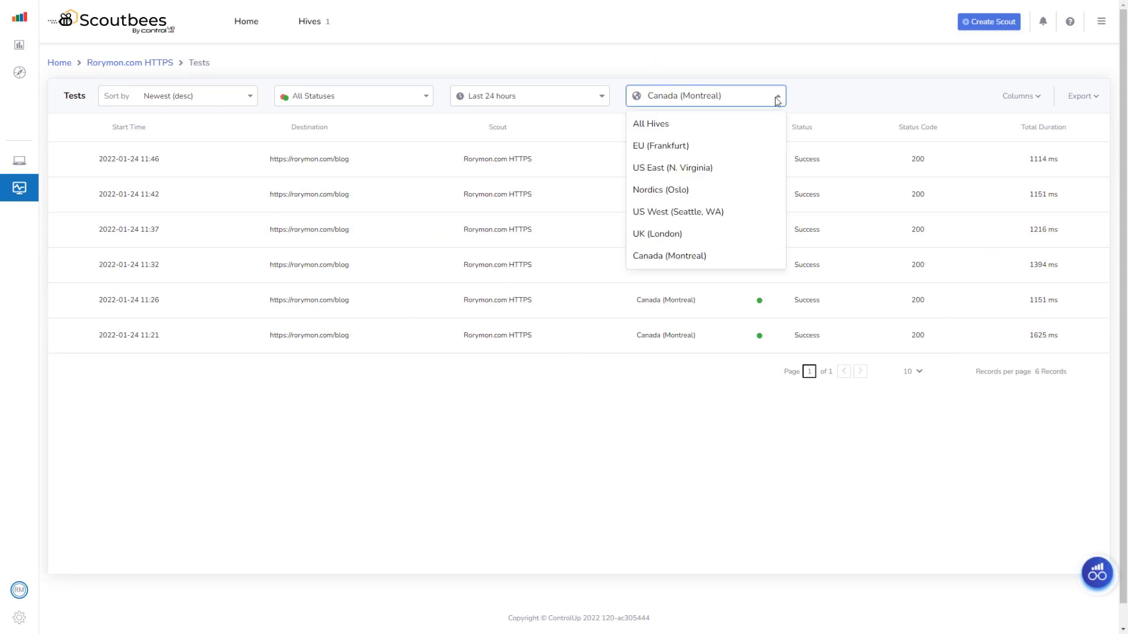
click(697, 244)
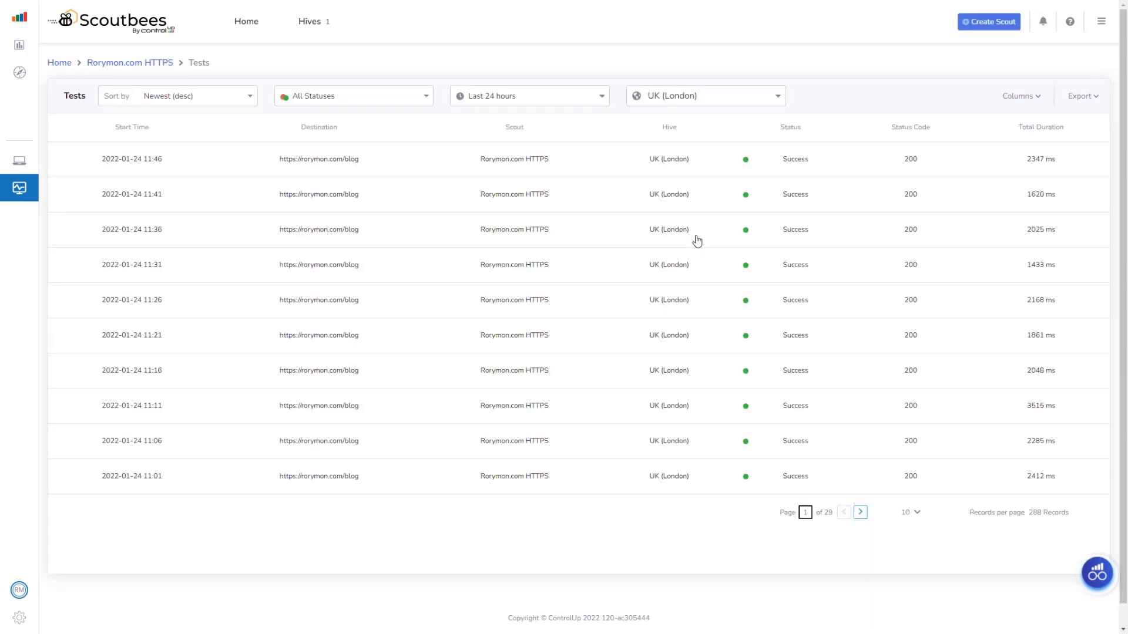
click(780, 99)
click(730, 127)
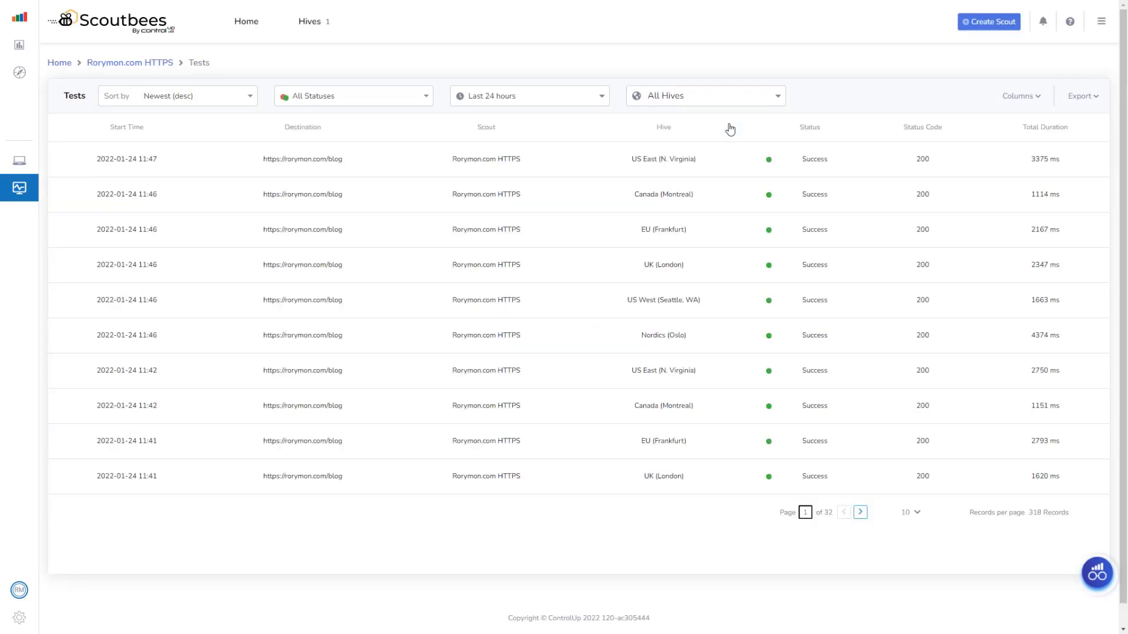
click(1090, 98)
- Return to the Rorymon.com HTTPS scout's details and switch its hives list to the map view
click(157, 63)
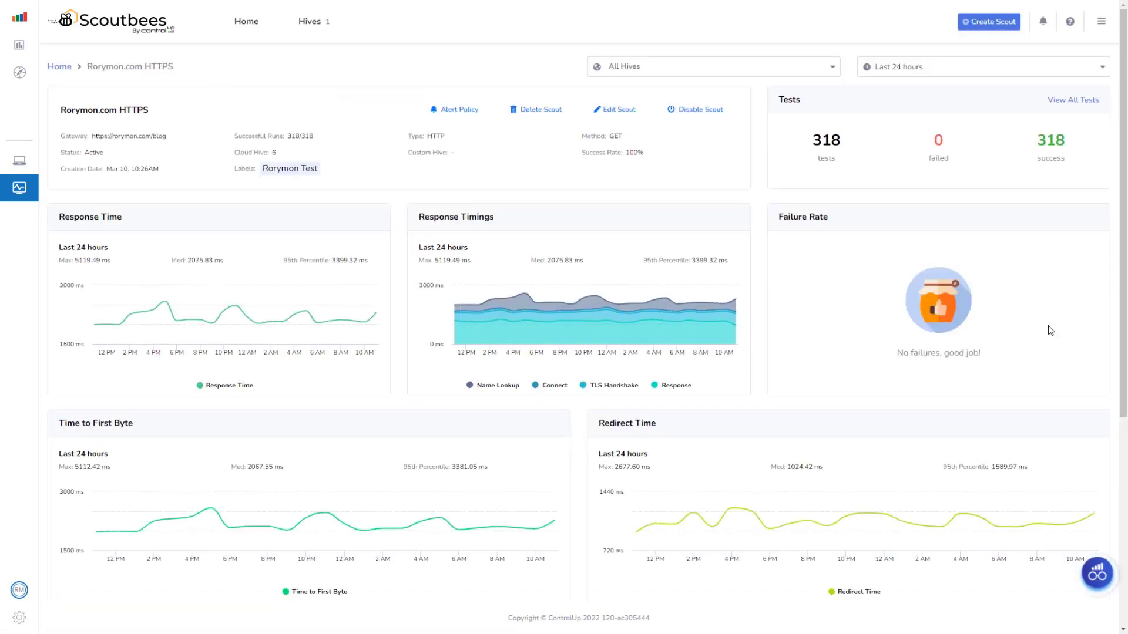
scroll(1050, 330, down, 5)
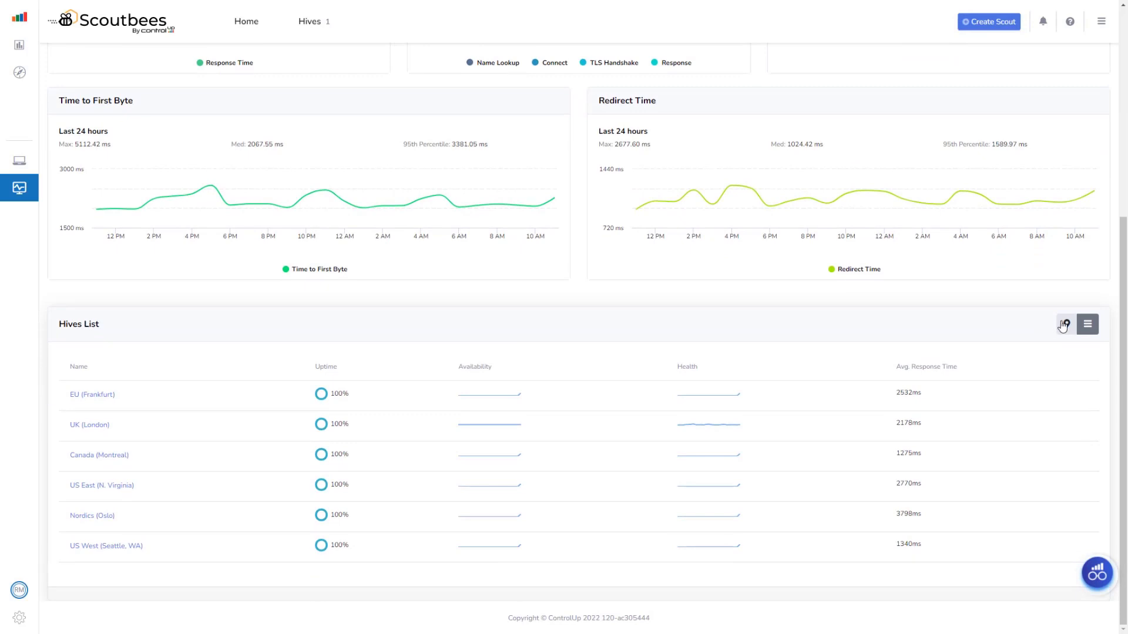
click(1066, 324)
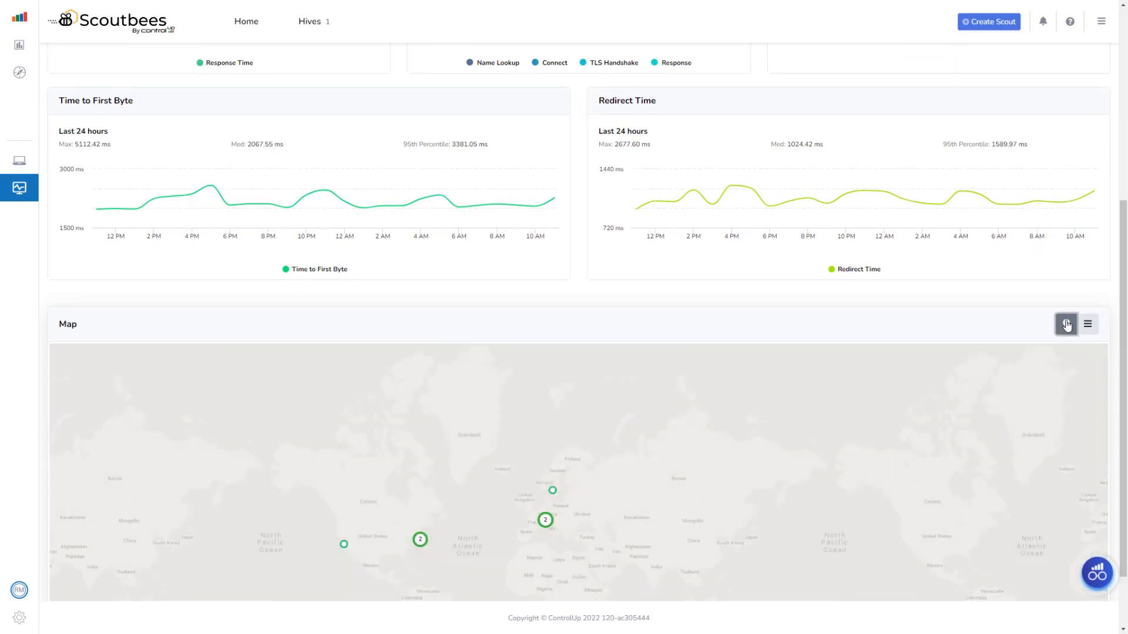
drag(1126, 328, 1126, 425)
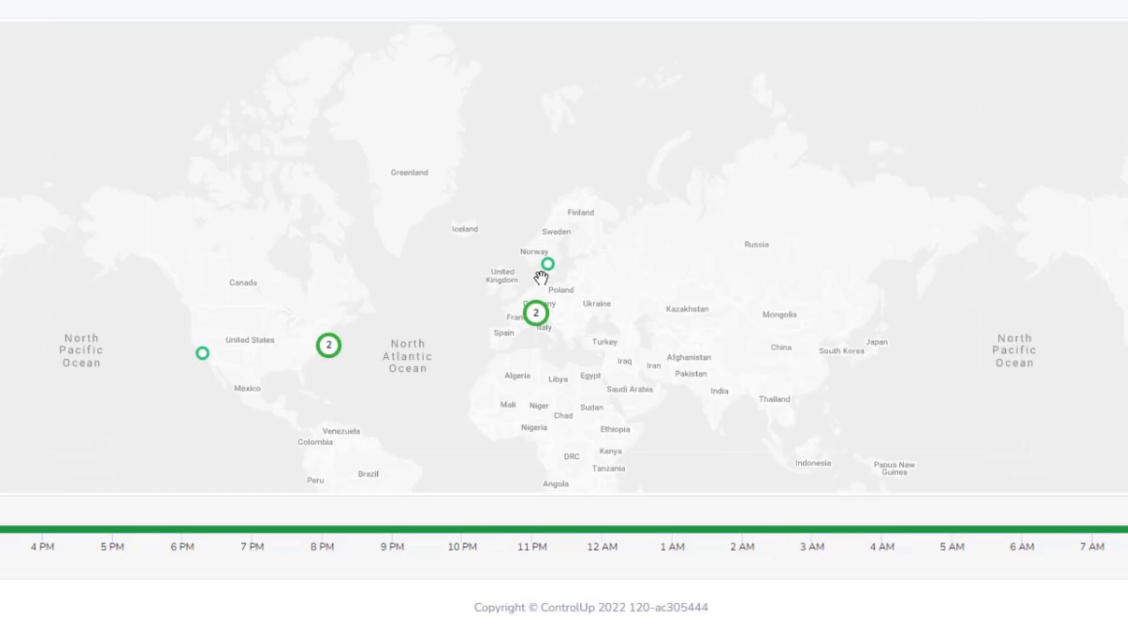
- Inspect the uptime and response details of the London, Oslo, Montreal and US west coast hives on the map
mouse_move(534, 317)
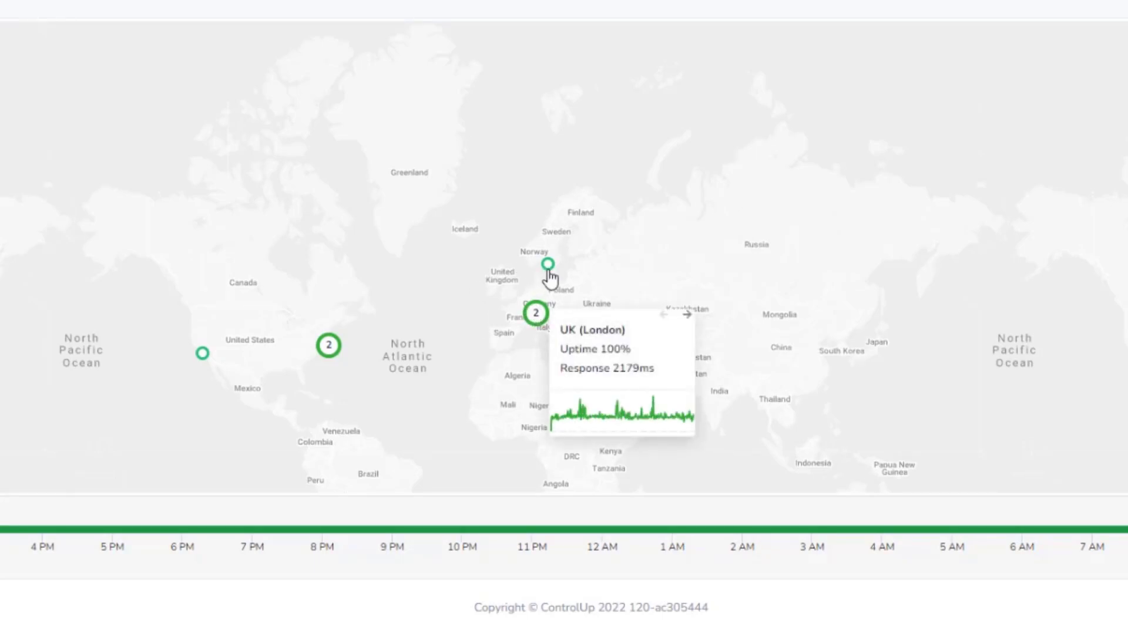
mouse_move(550, 278)
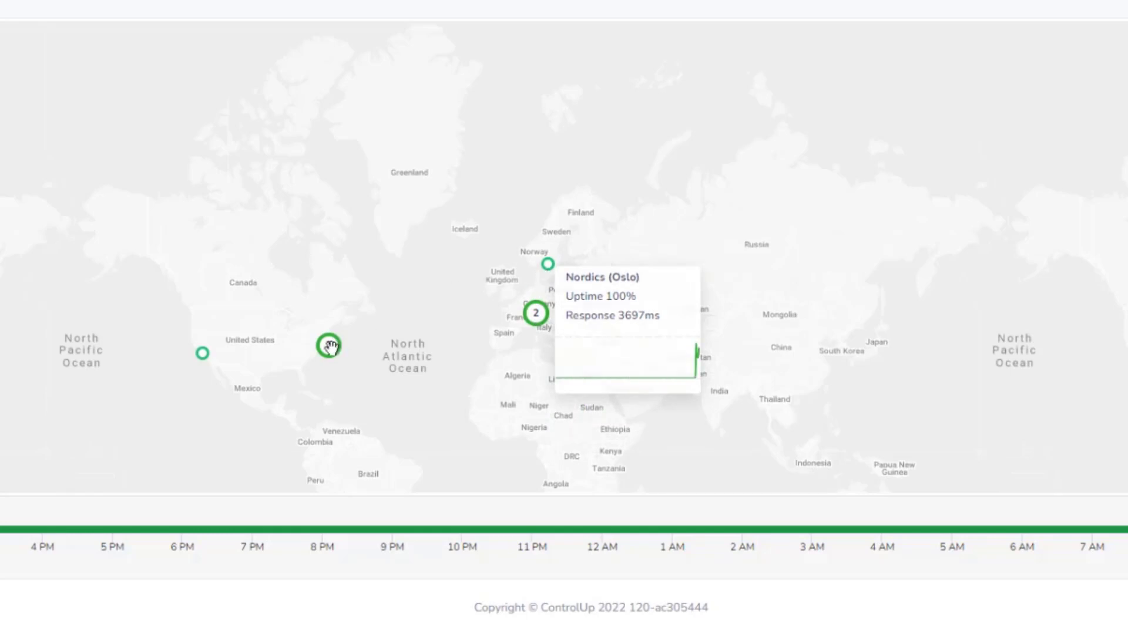
mouse_move(329, 346)
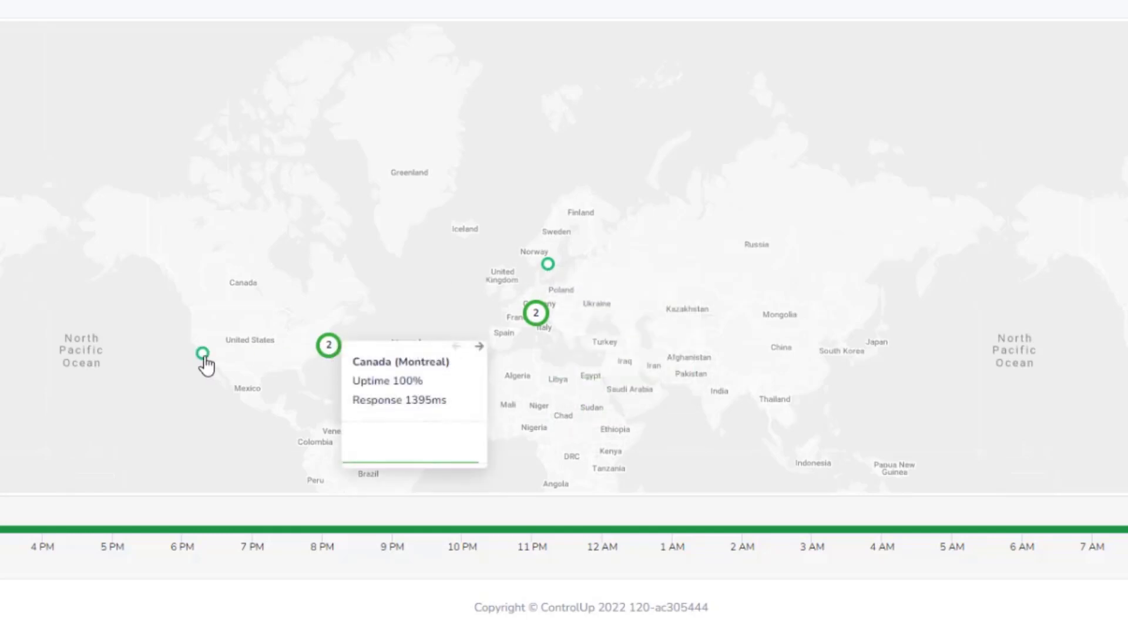
mouse_move(205, 364)
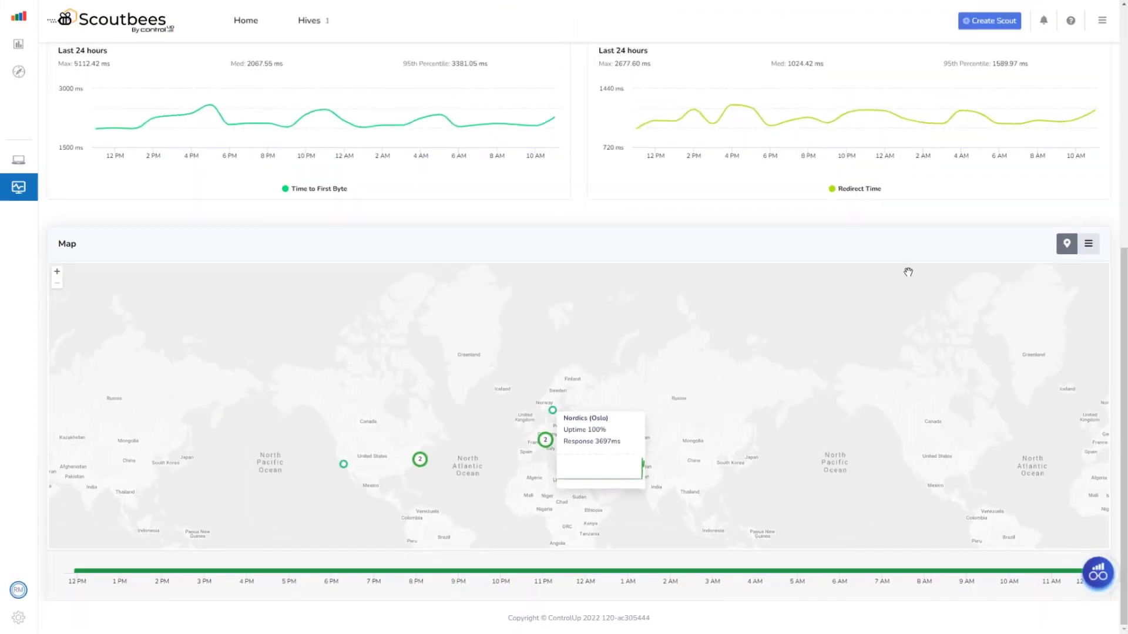
- Go back to the scouts overview, sort it by name in ascending order and open the ControlUp Worldwide HTTPS scout
click(246, 21)
click(111, 128)
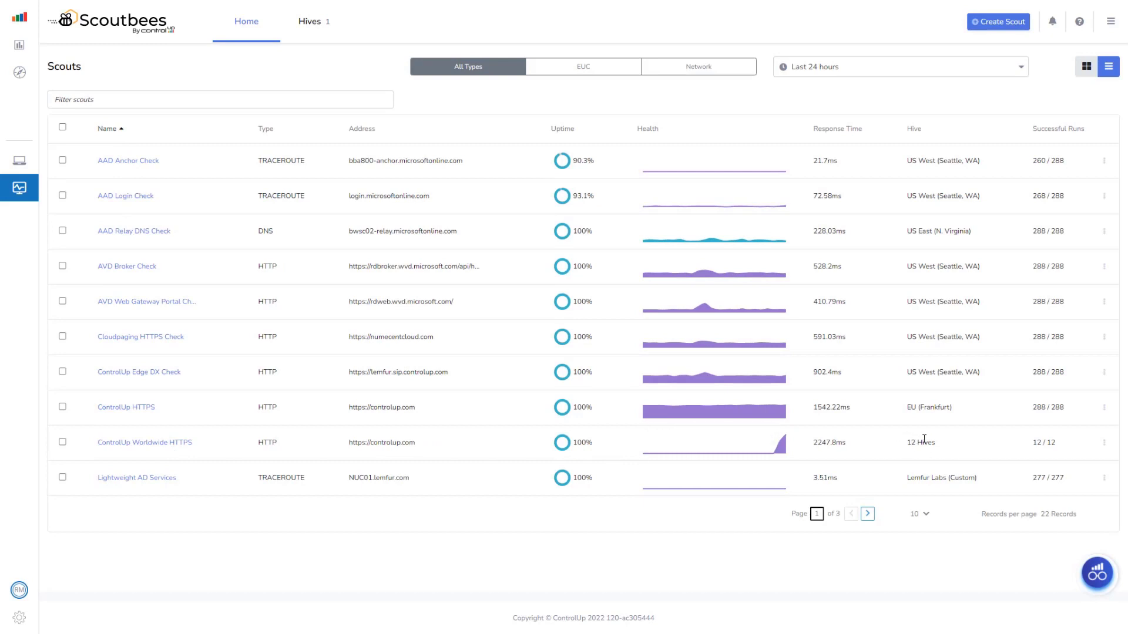
click(155, 445)
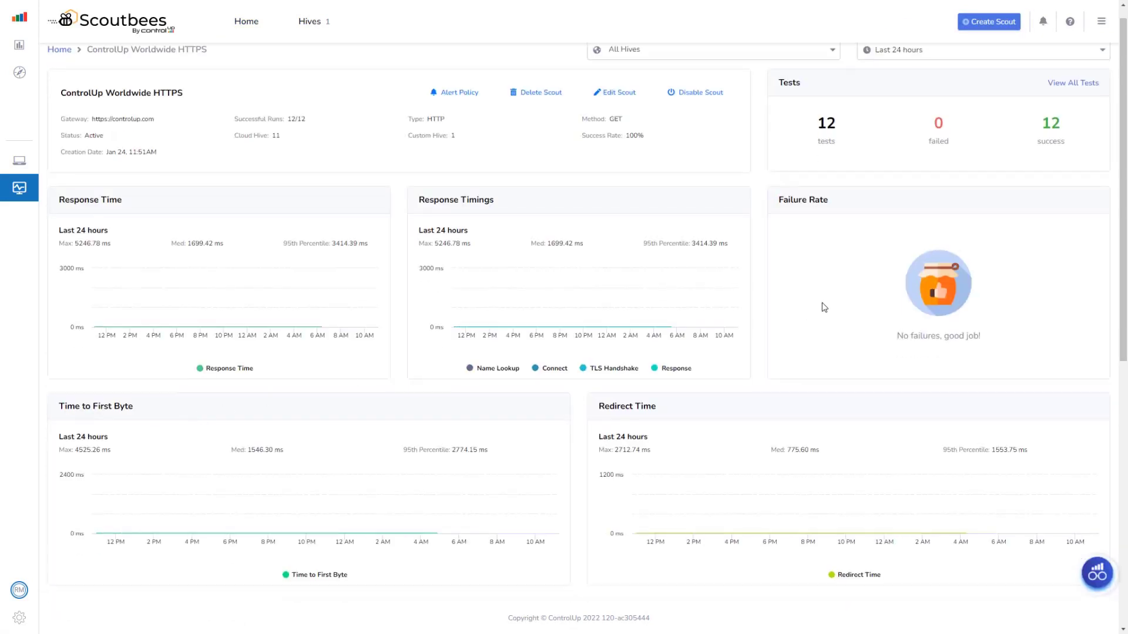
- Review the ControlUp Worldwide HTTPS scout's hives list with average response times, and examine its Response Timings chart
scroll(820, 307, down, 9)
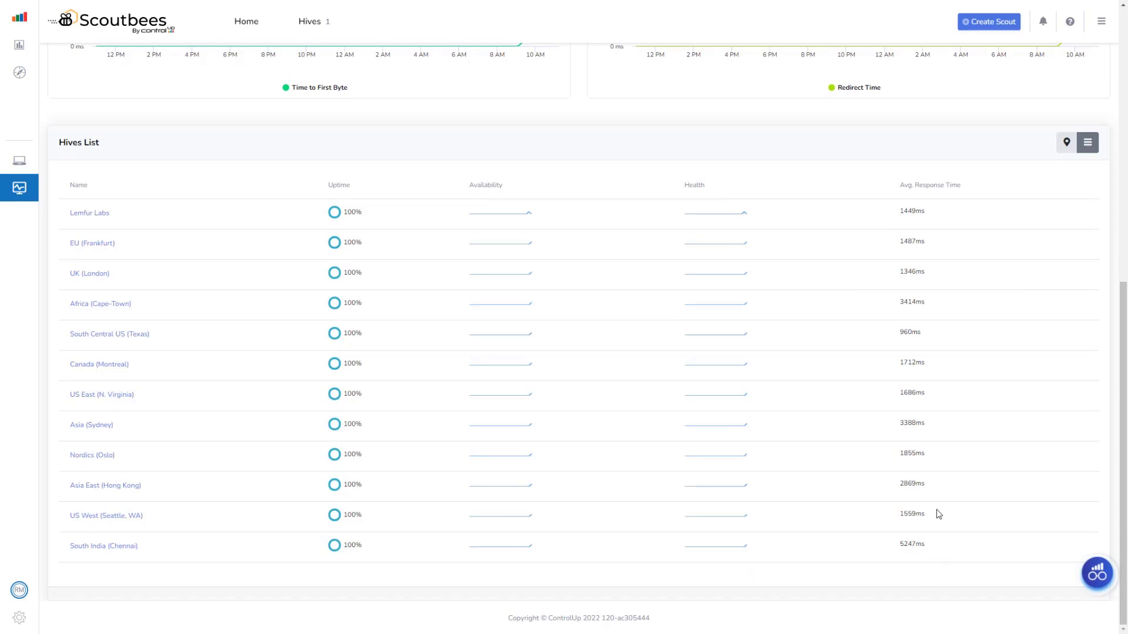
scroll(939, 515, up, 2)
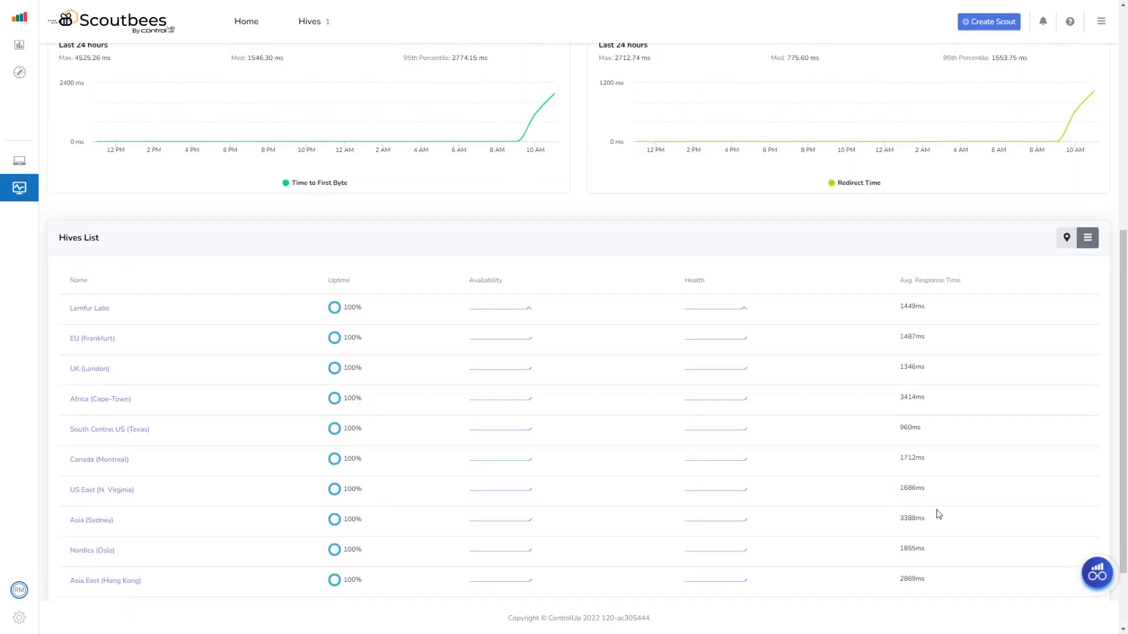
mouse_move(528, 310)
scroll(875, 258, up, 1)
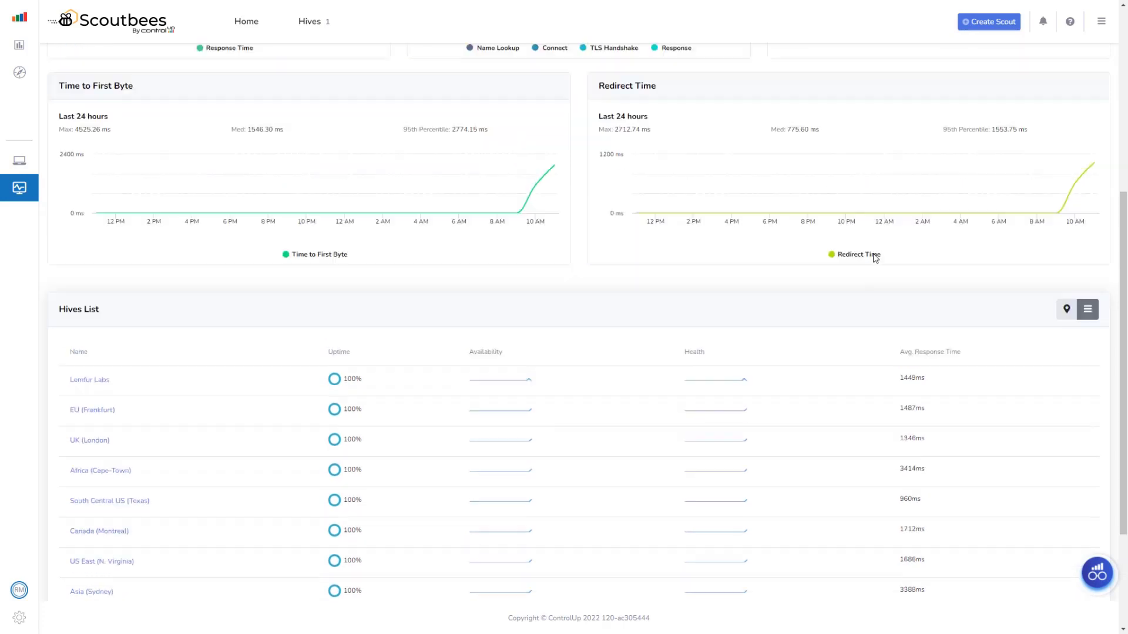
scroll(872, 264, up, 3)
scroll(868, 273, up, 1)
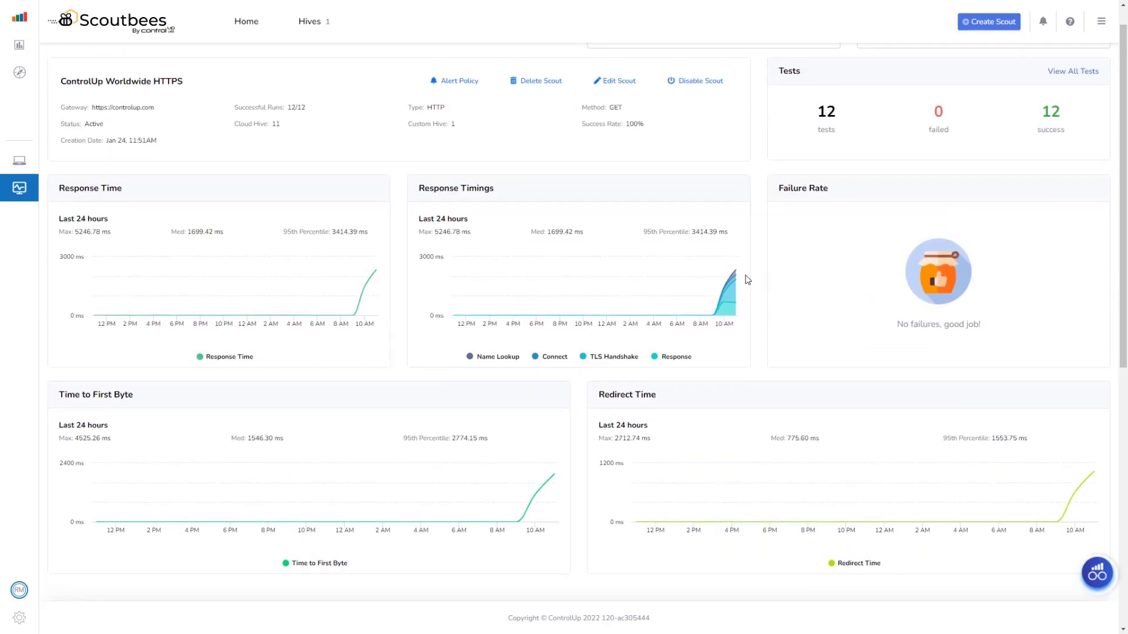
mouse_move(731, 279)
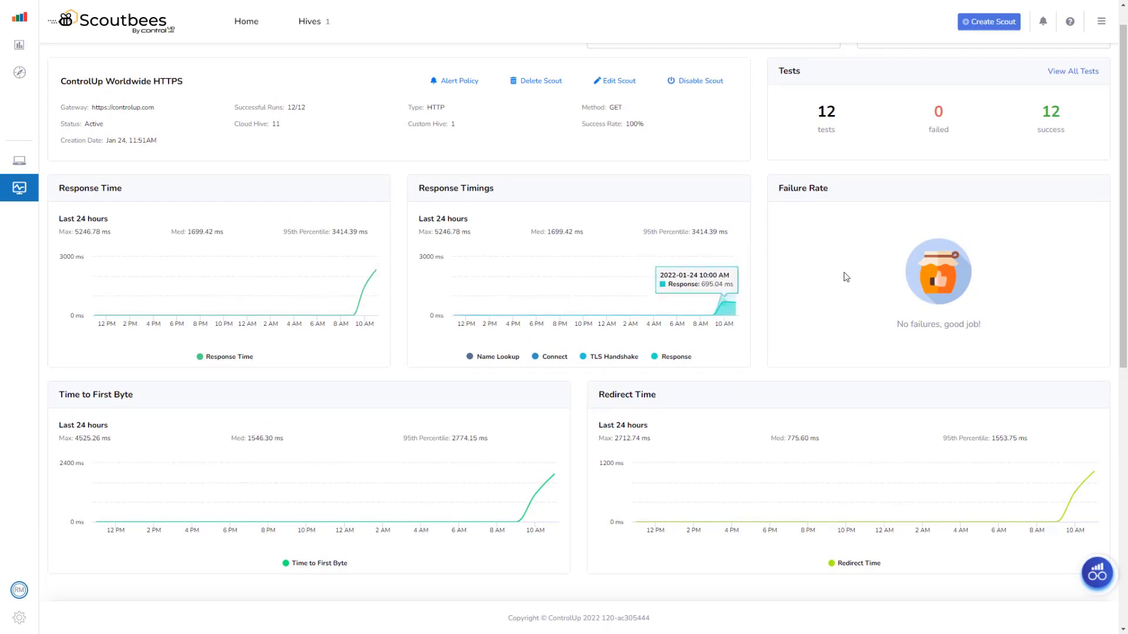
scroll(843, 281, up, 1)
- Show the worldwide scout's hives on the map and inspect the Hong Kong, Chennai, Montreal and N. Virginia hives' details
scroll(1087, 340, down, 7)
click(1067, 172)
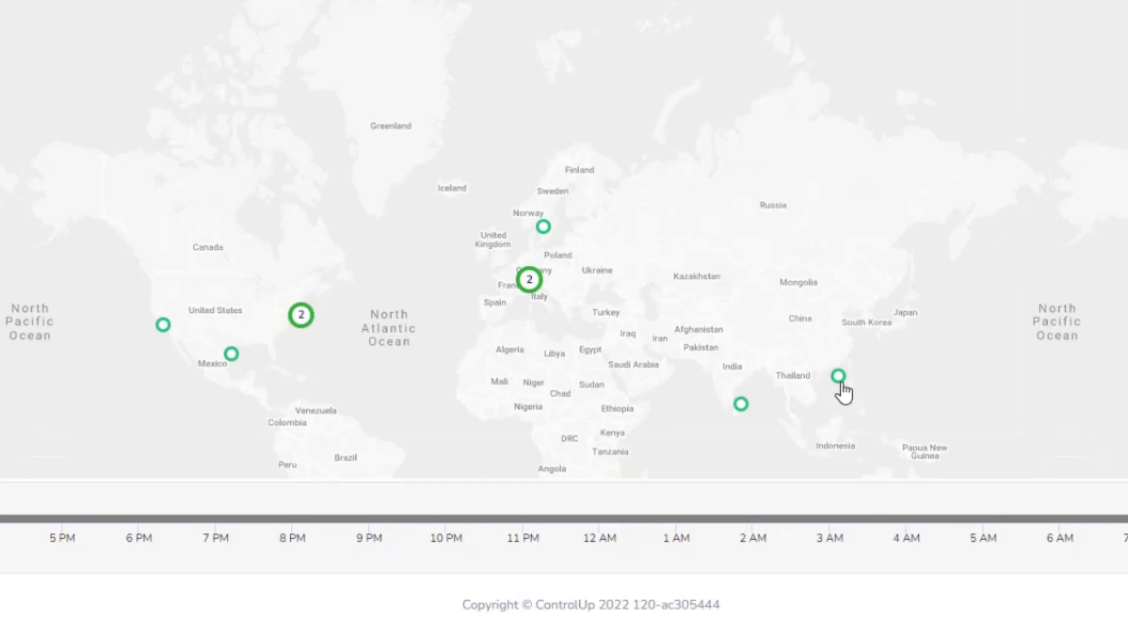
mouse_move(842, 386)
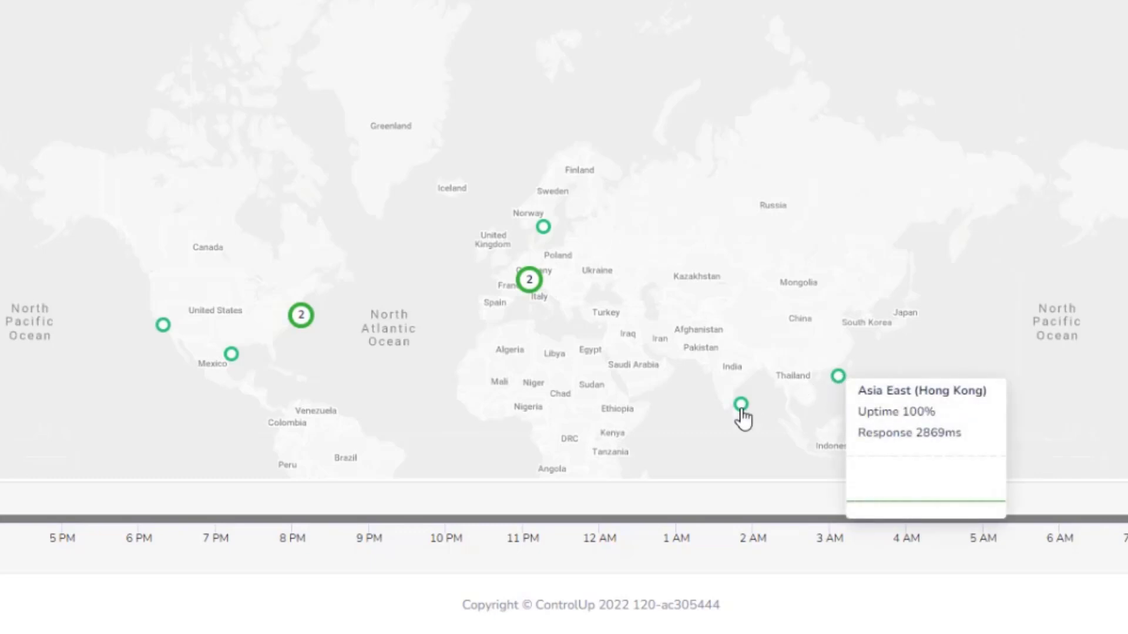
mouse_move(743, 416)
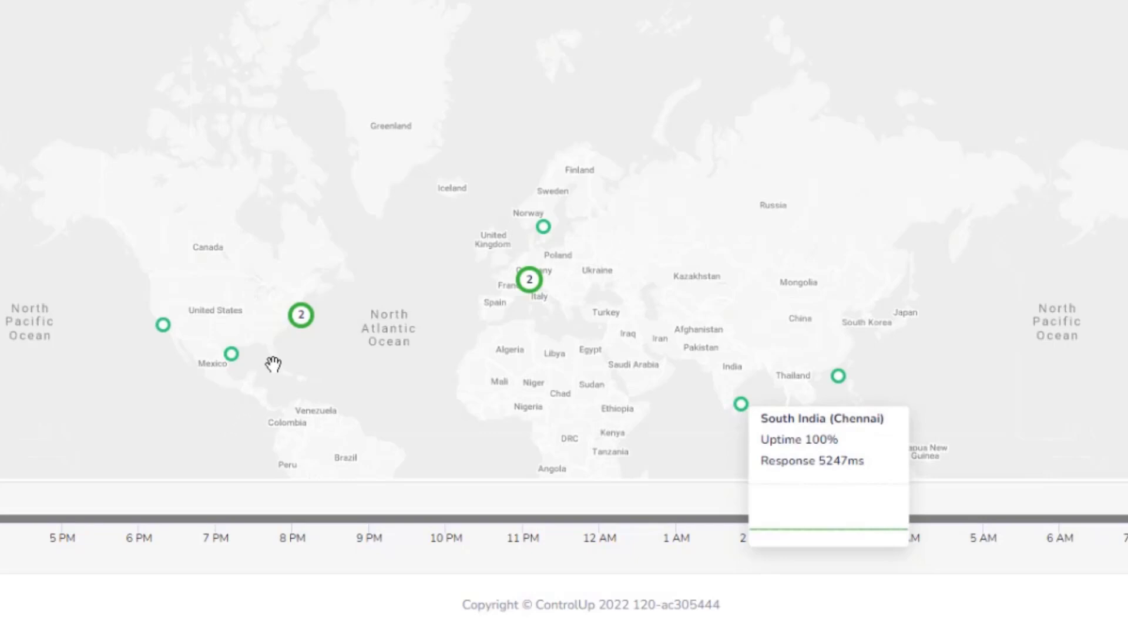
mouse_move(299, 316)
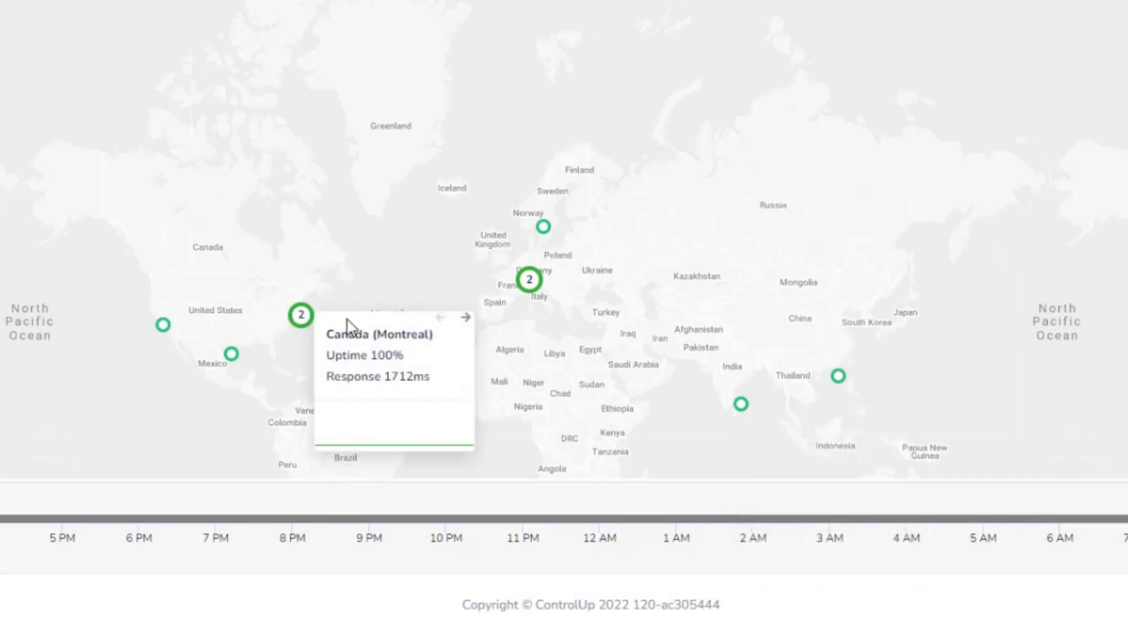
click(467, 320)
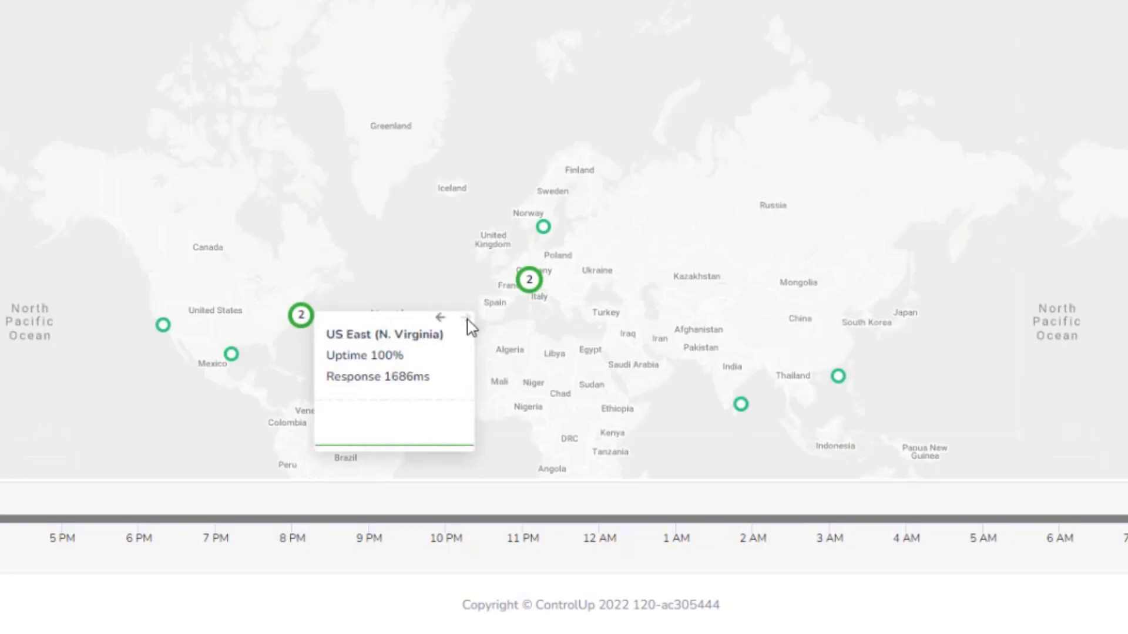